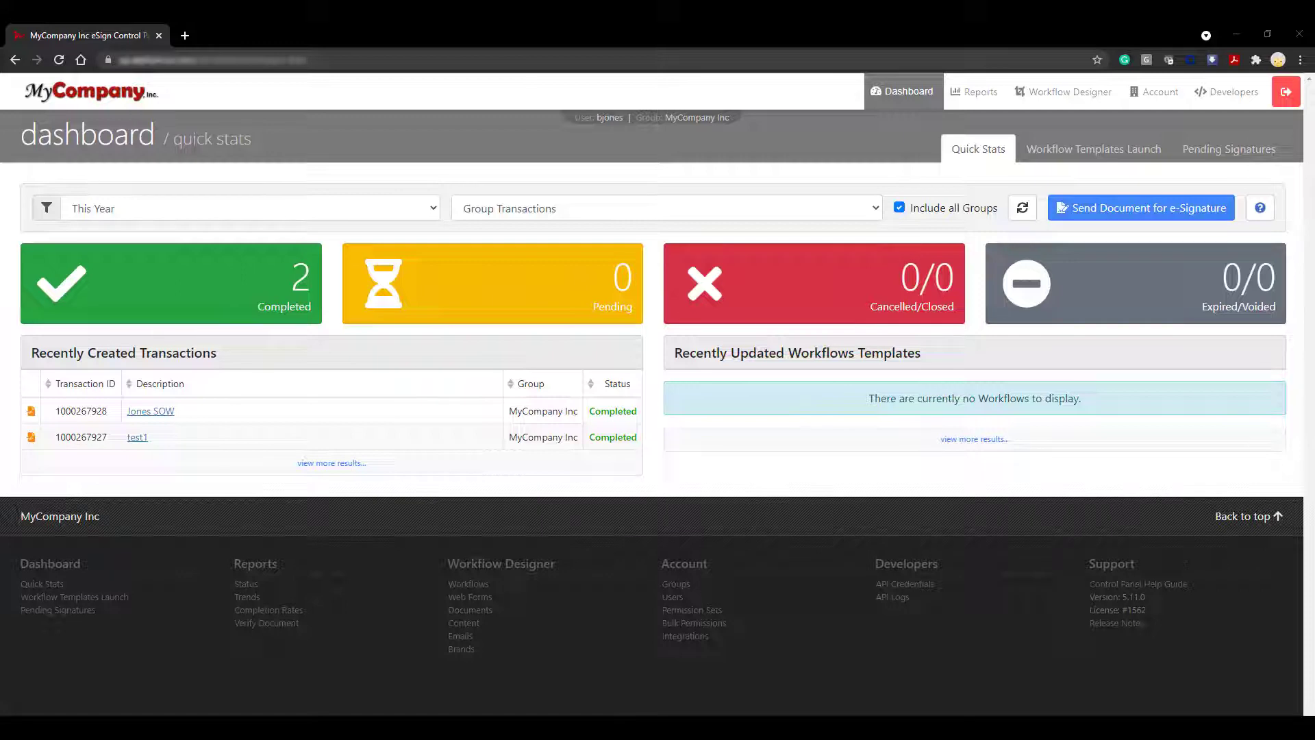
Step: In the account users, change the Project Management user's Project Management permission set to Manager and update the user
click(1160, 94)
click(1105, 150)
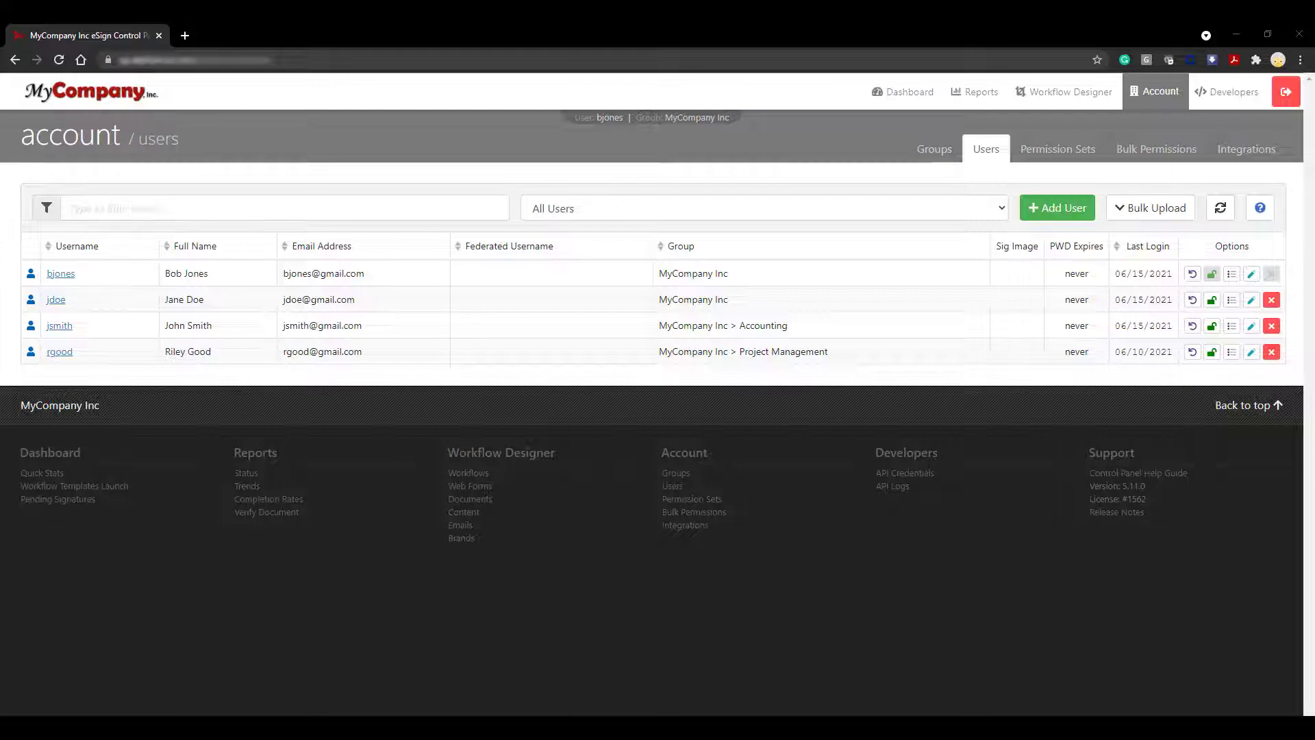
click(1251, 351)
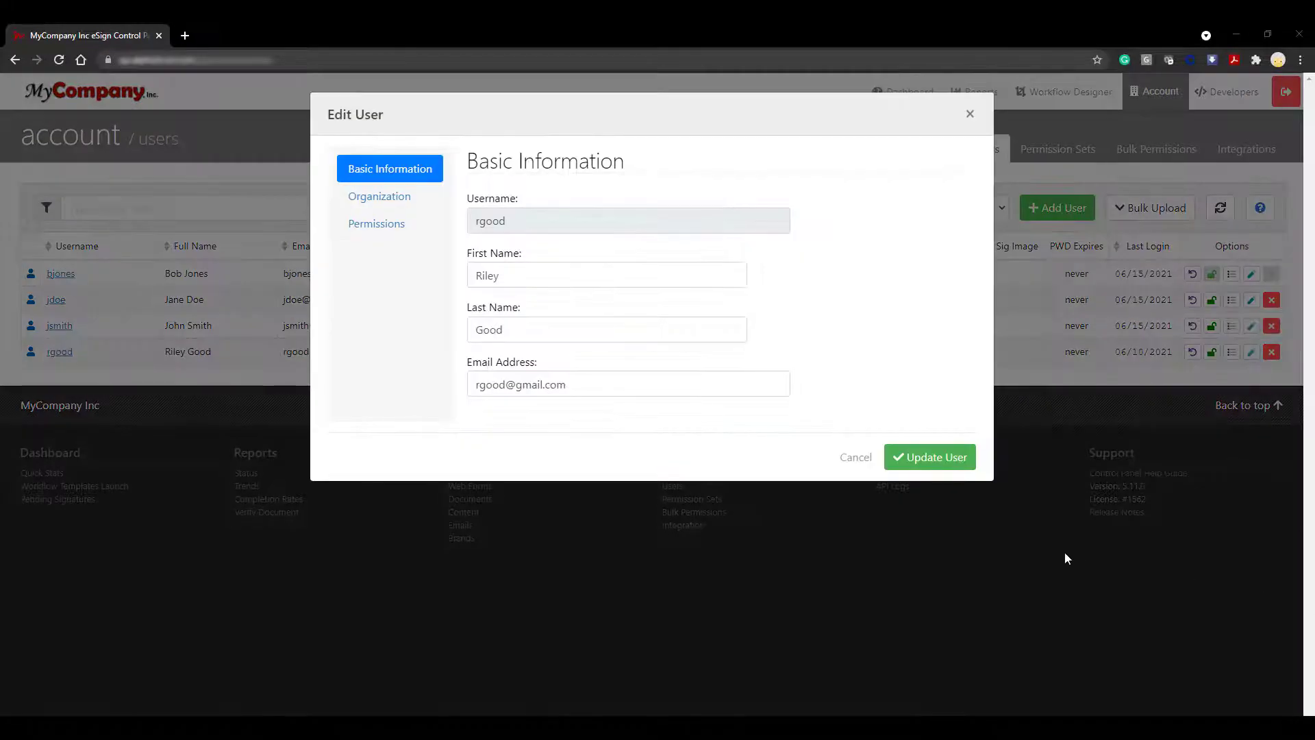
click(395, 233)
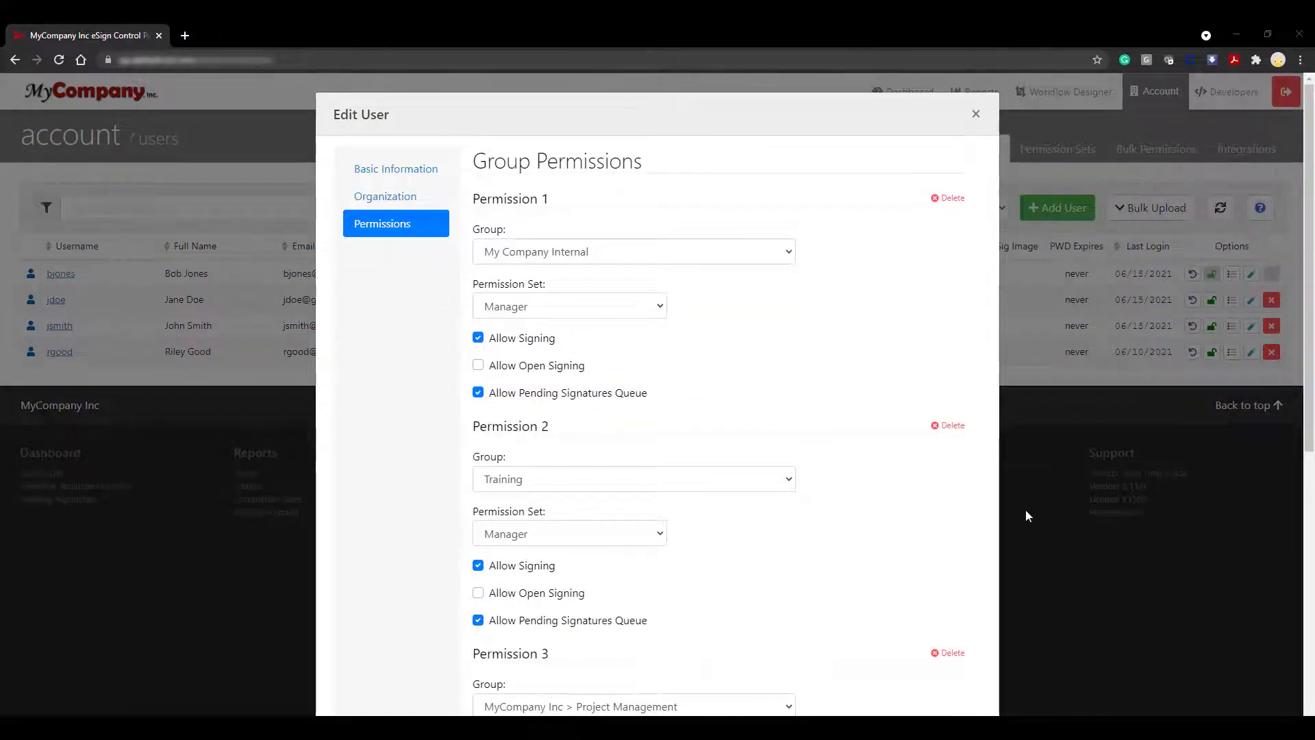
scroll(911, 506, down, 4)
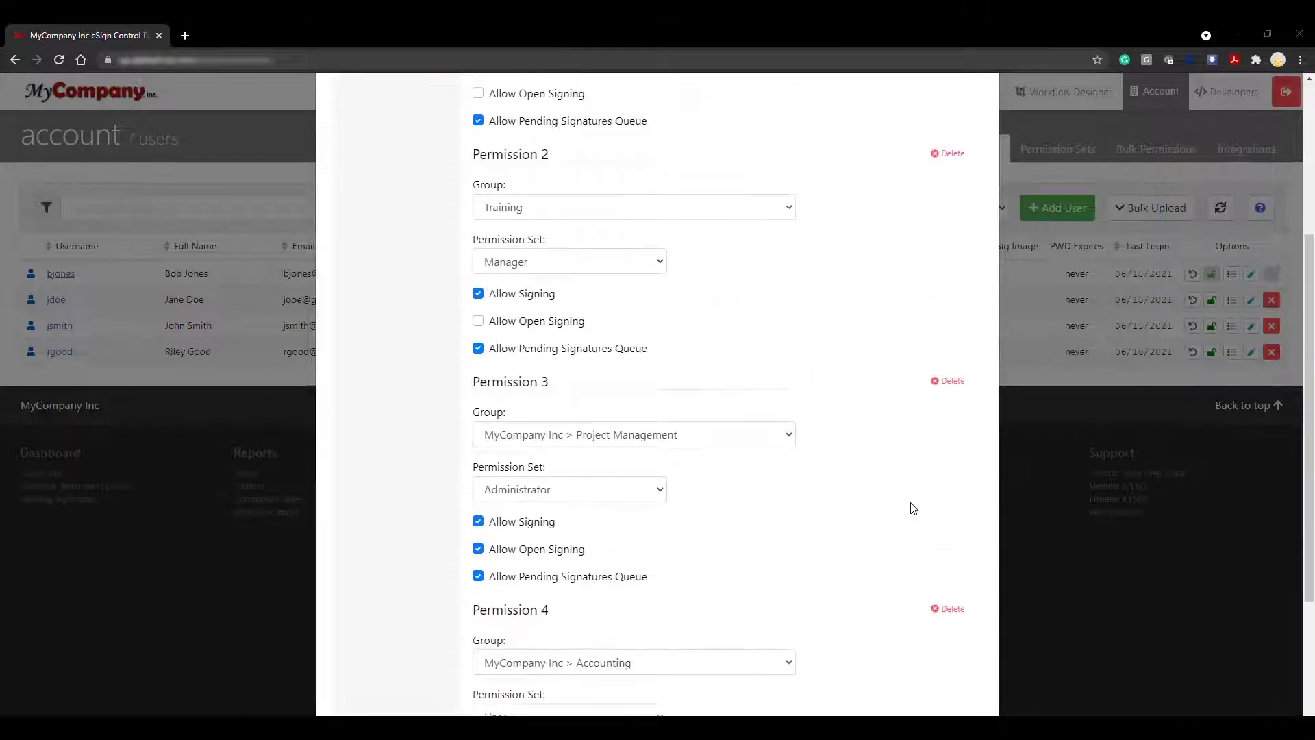
scroll(912, 507, down, 3)
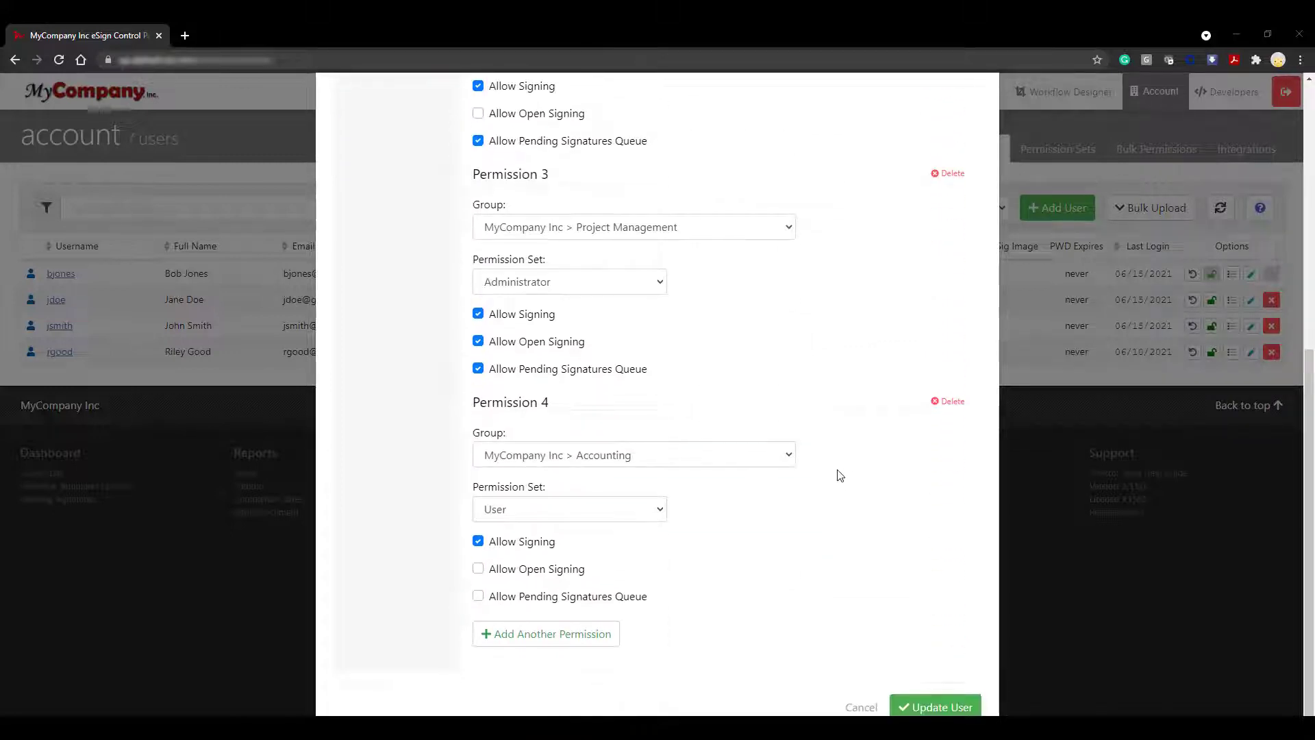
click(629, 290)
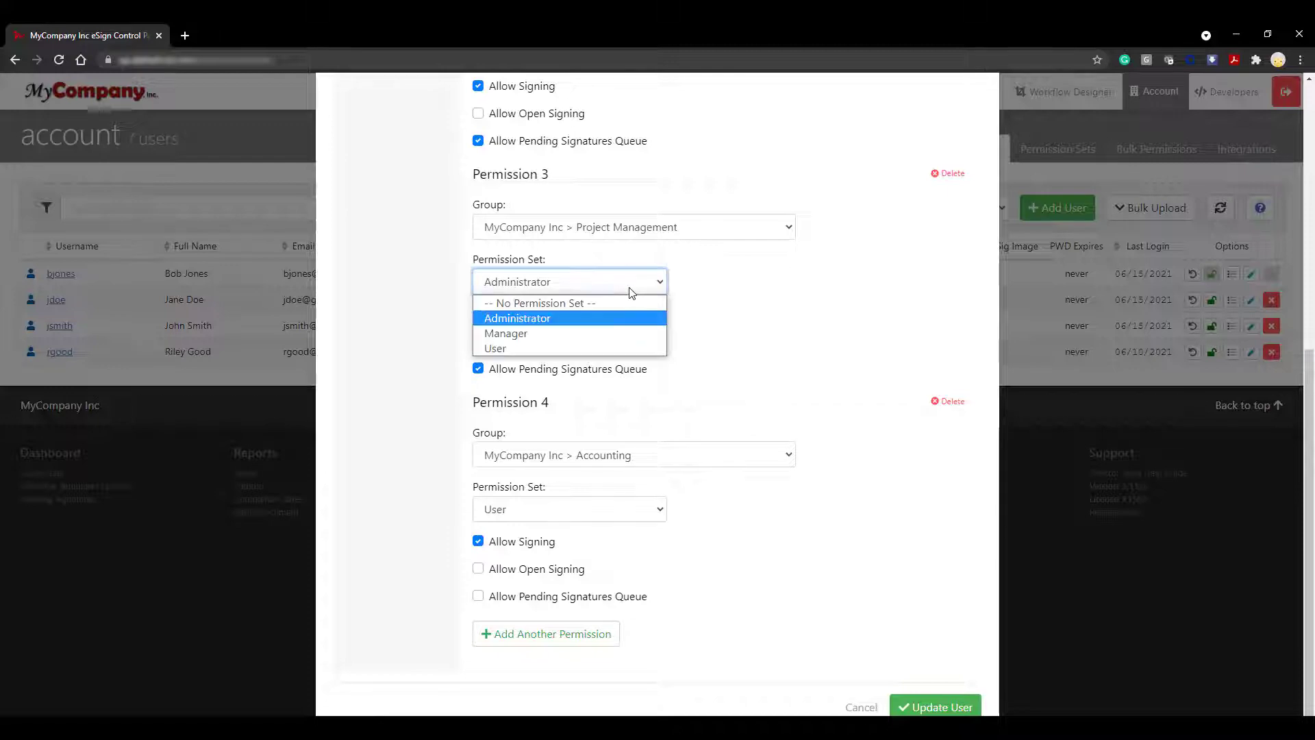
click(596, 332)
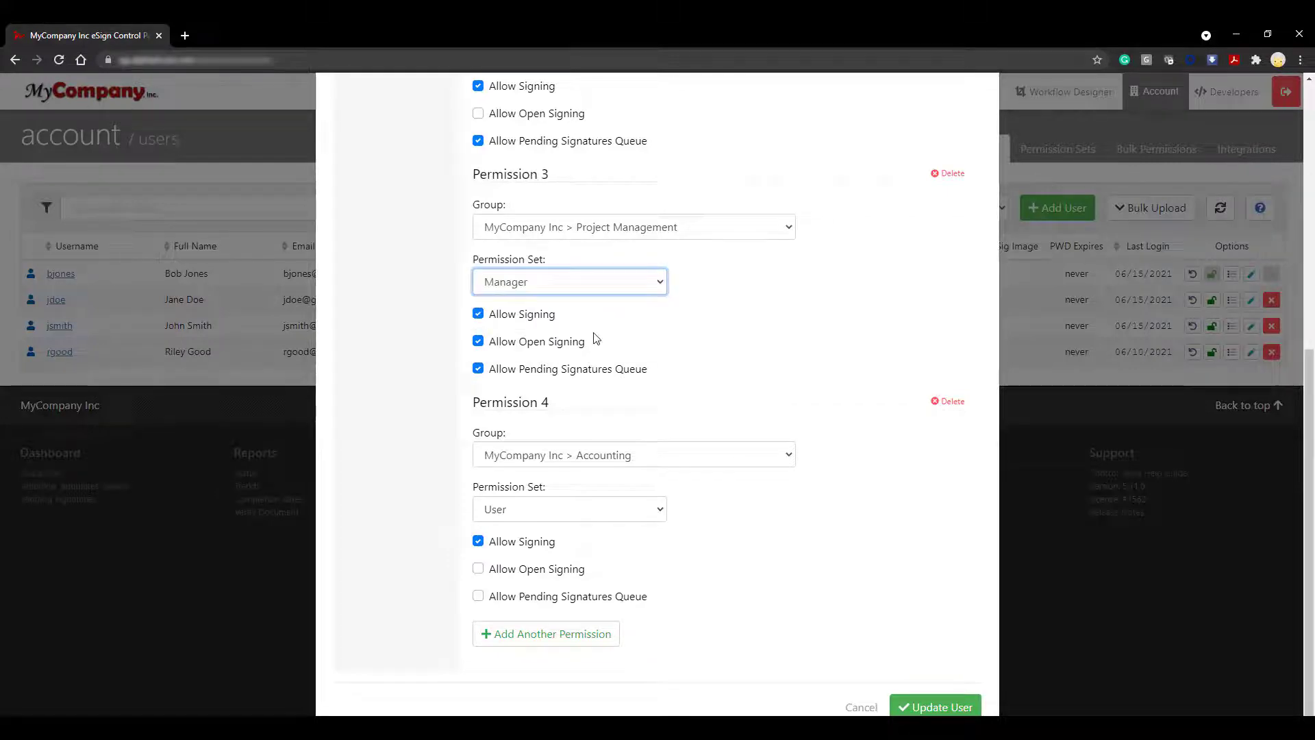
click(943, 707)
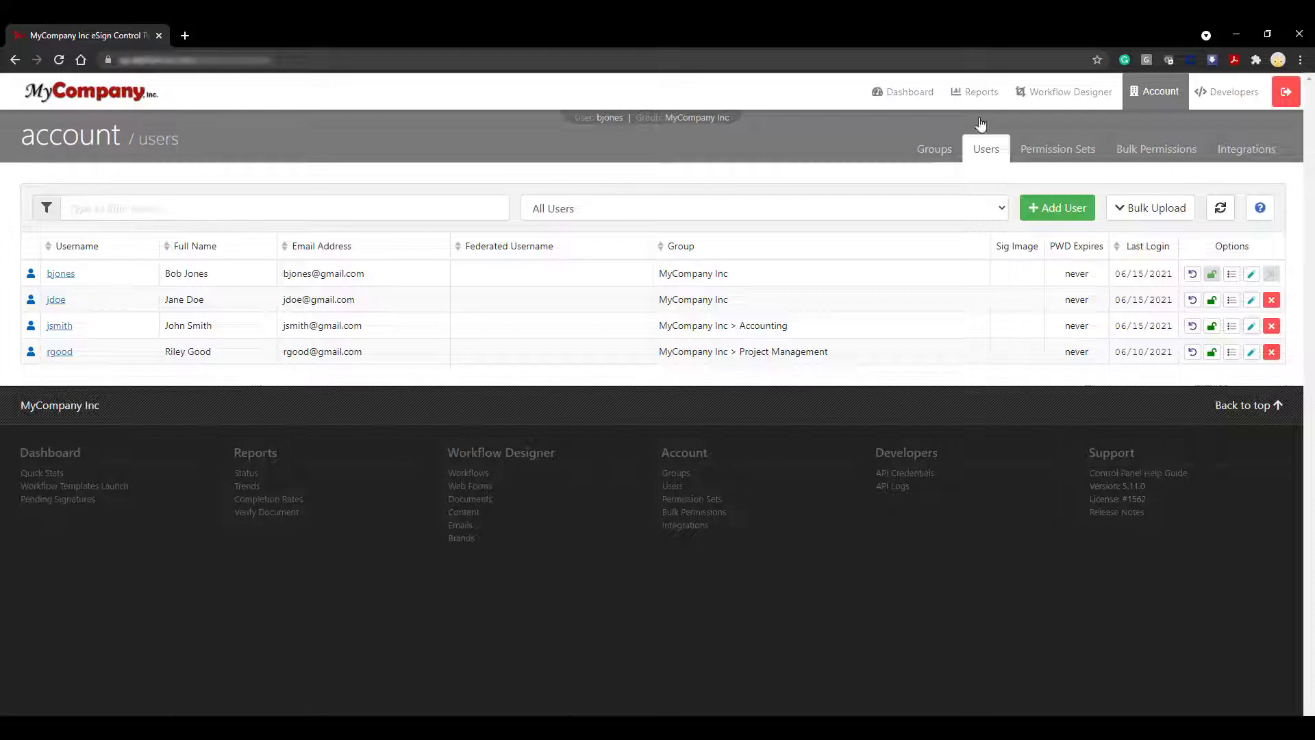
Step: Filter the user list by the Accounting user's first name and open that user's details
click(385, 209)
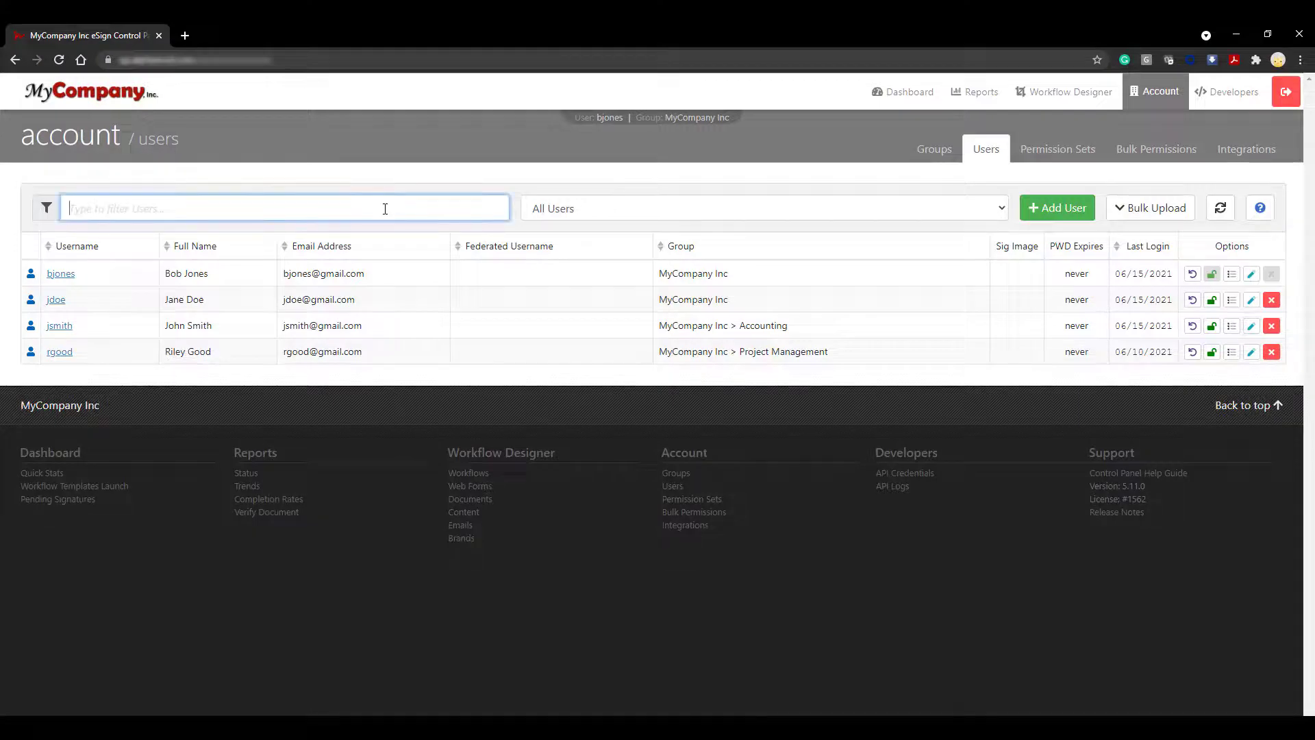
text(john)
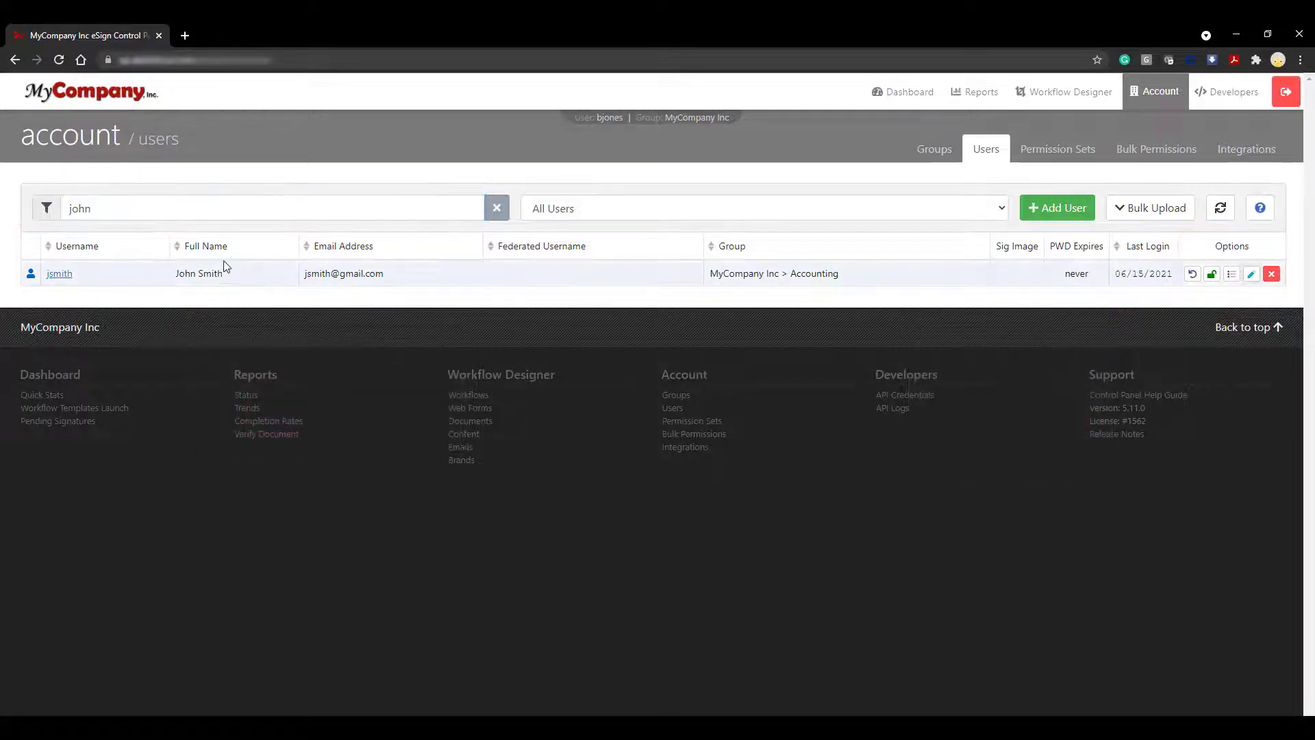
click(60, 274)
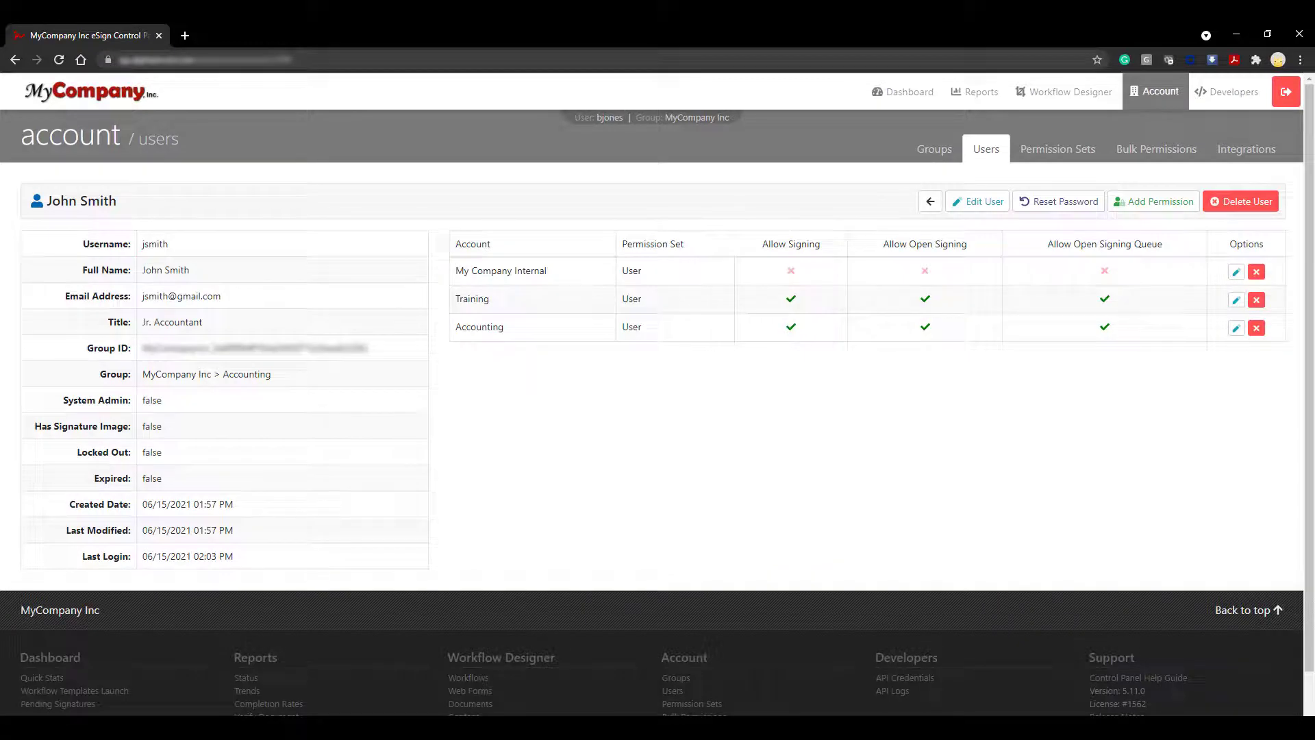
Step: Turn off Allow Signing, Allow Open Signing and Allow Open Signing Queue in the user's Accounting permission and save it
click(1237, 328)
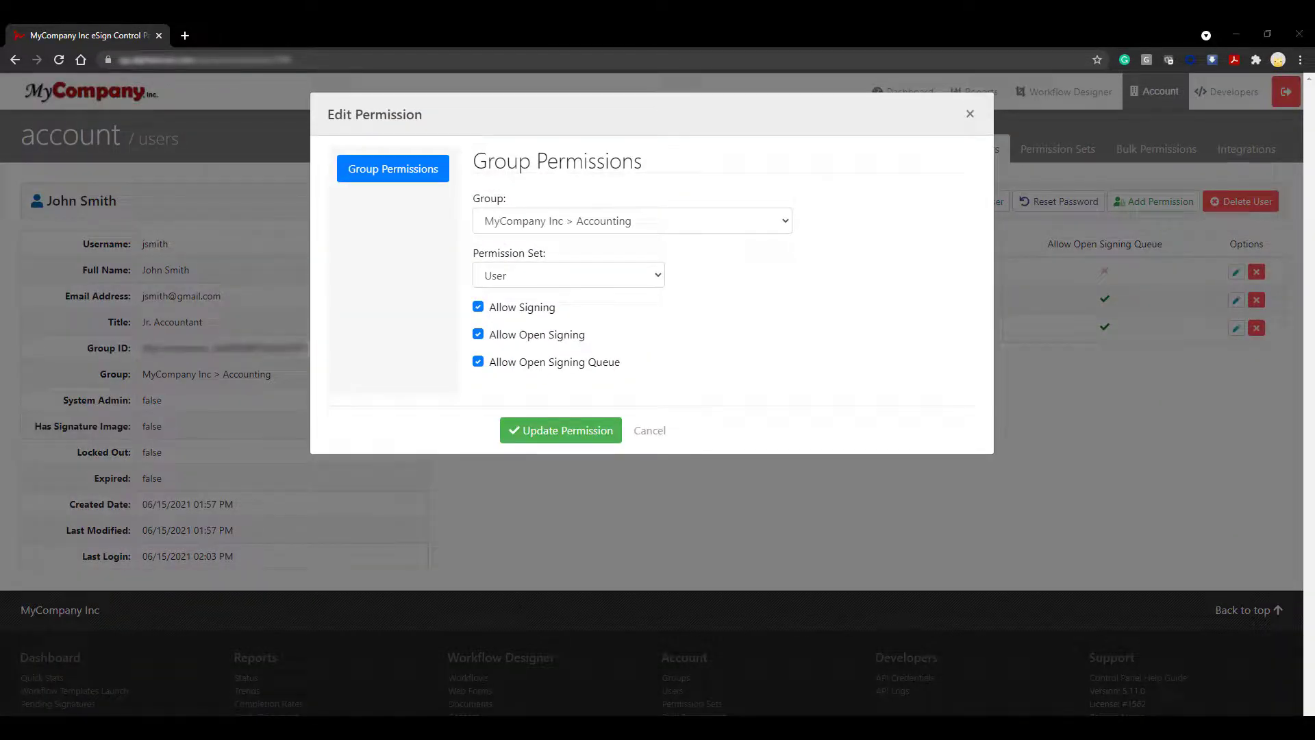
click(478, 334)
click(478, 306)
click(478, 334)
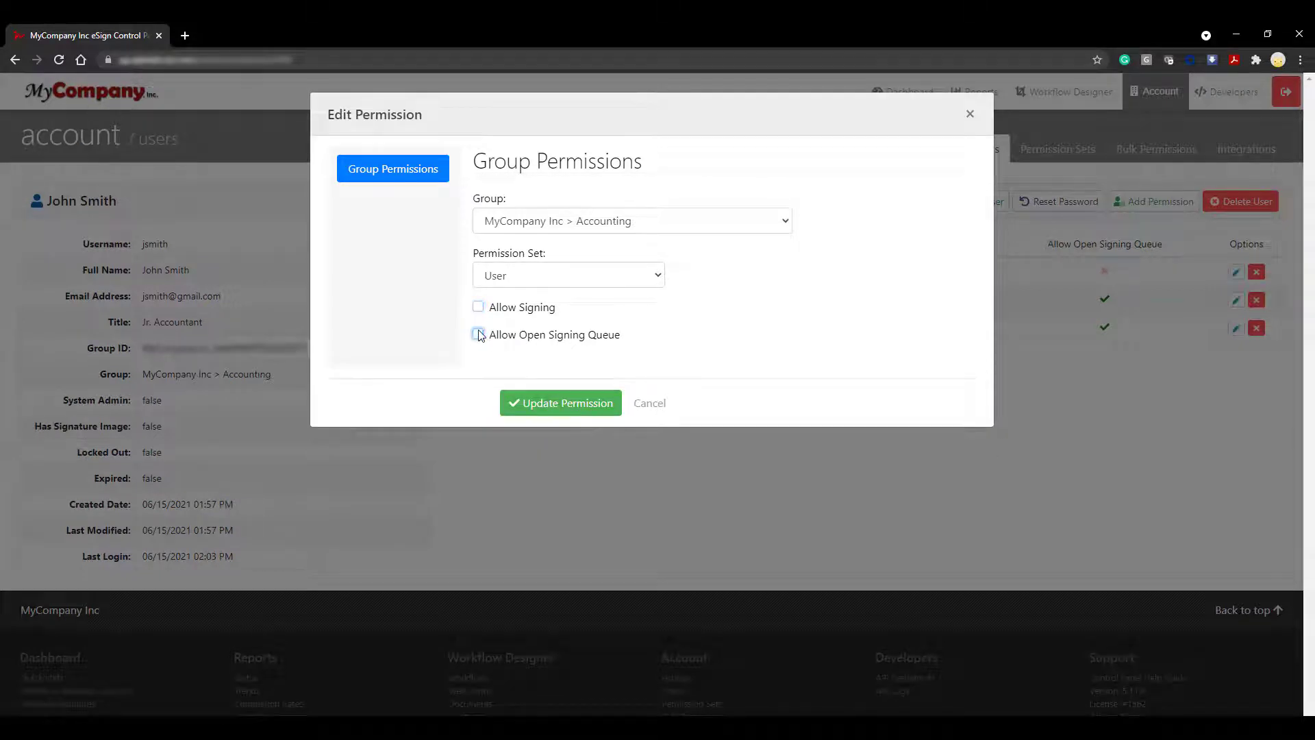
click(587, 404)
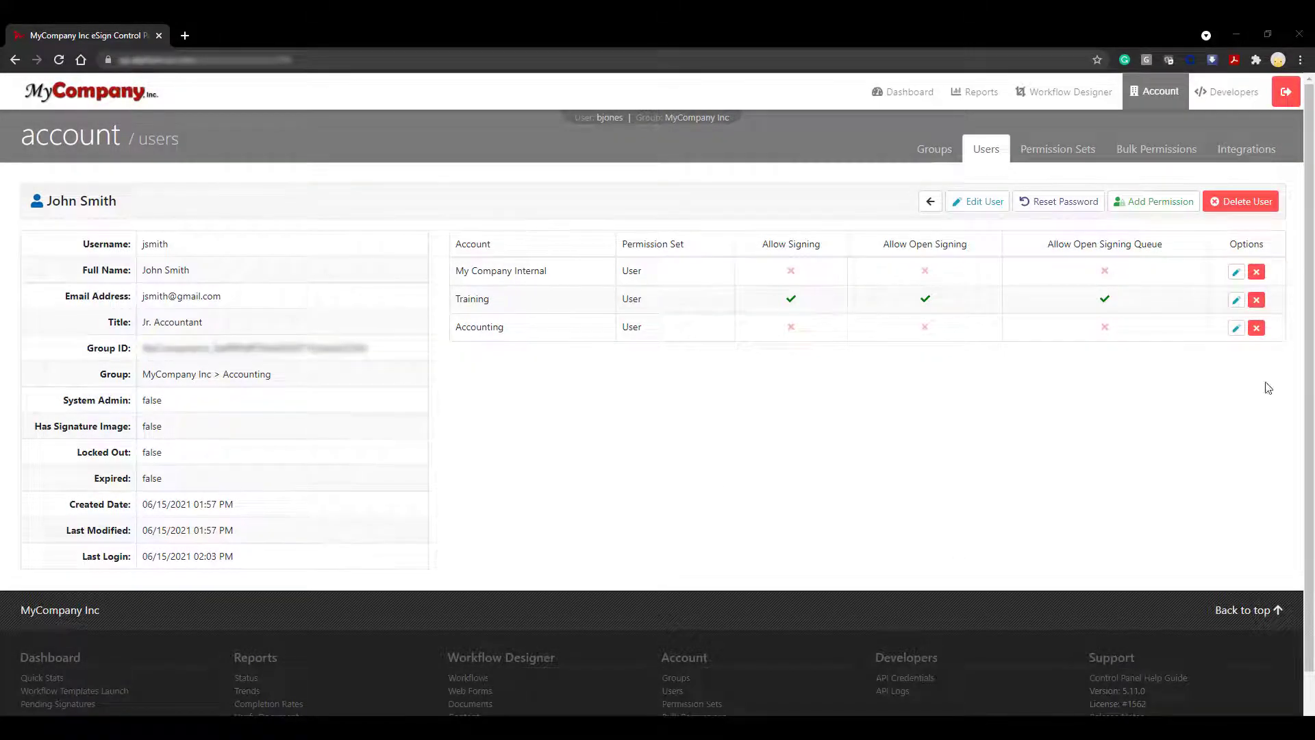
Step: Change the user's group to MyCompany Inc > Project Management and title to Project Manager, and update the user
click(983, 206)
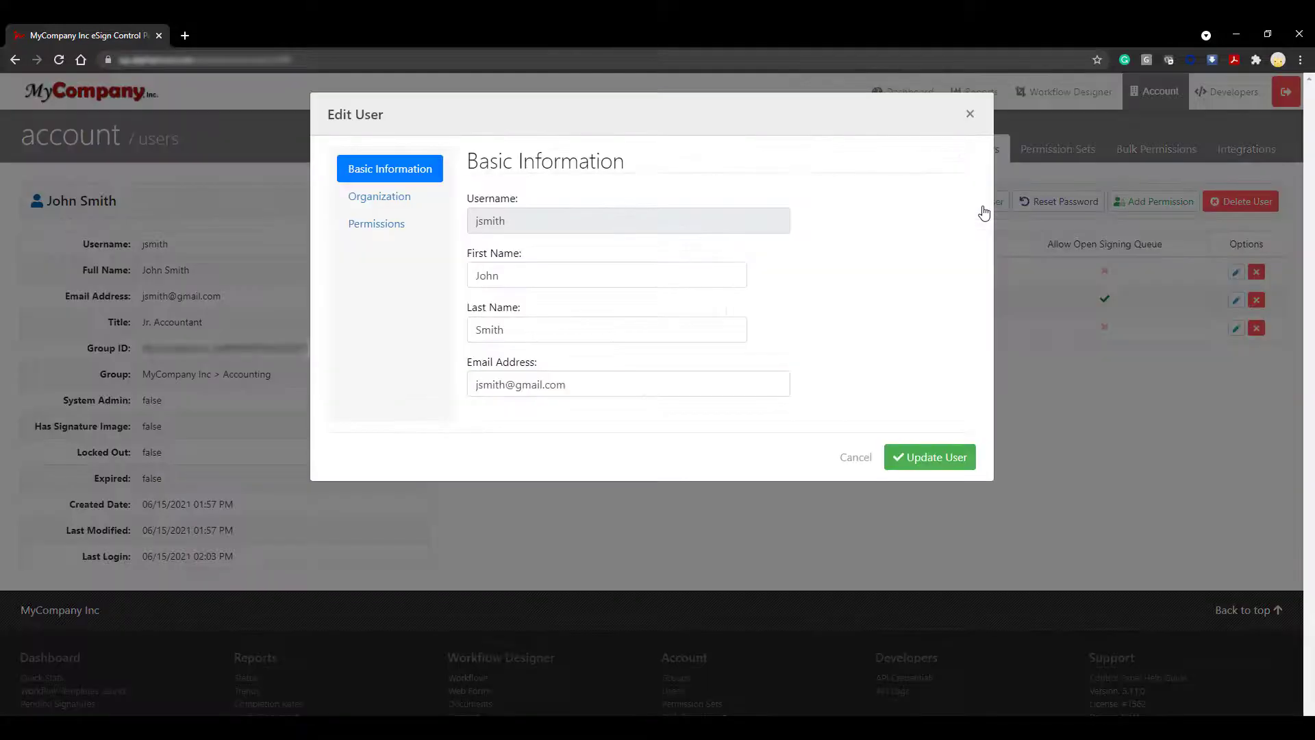
click(354, 204)
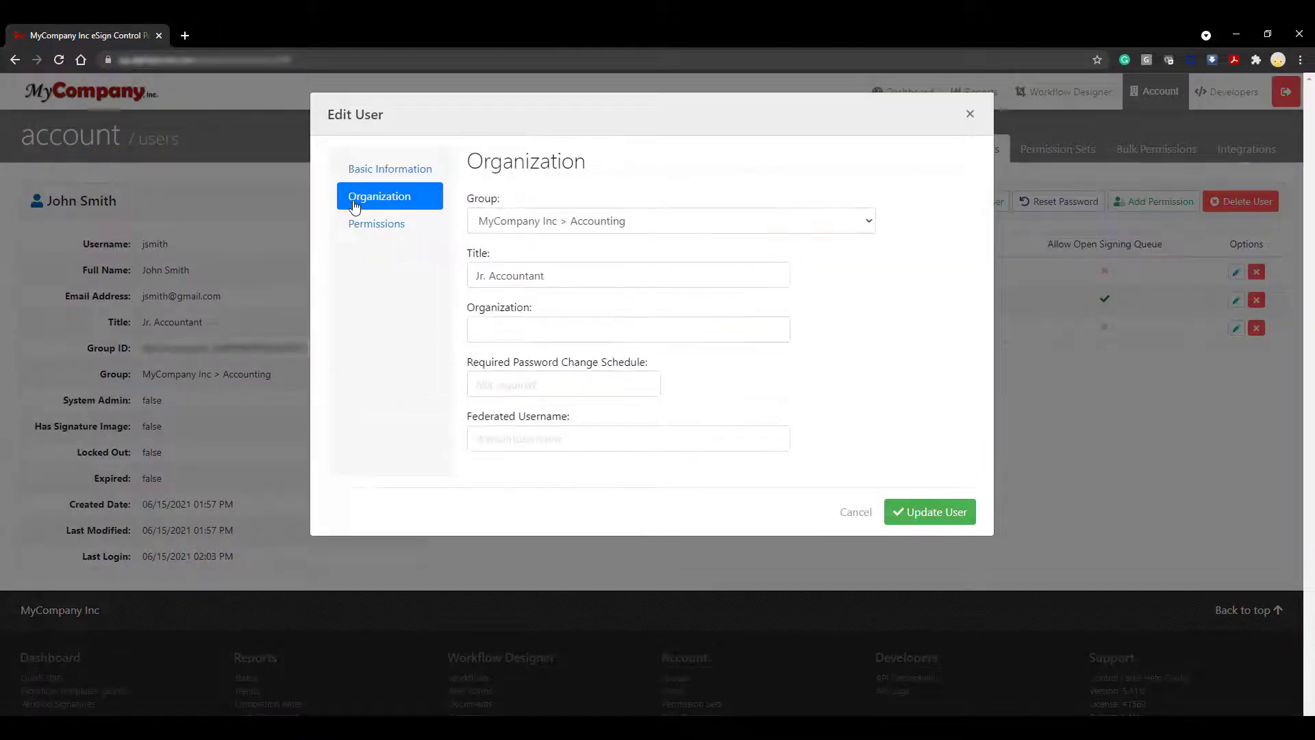
click(670, 231)
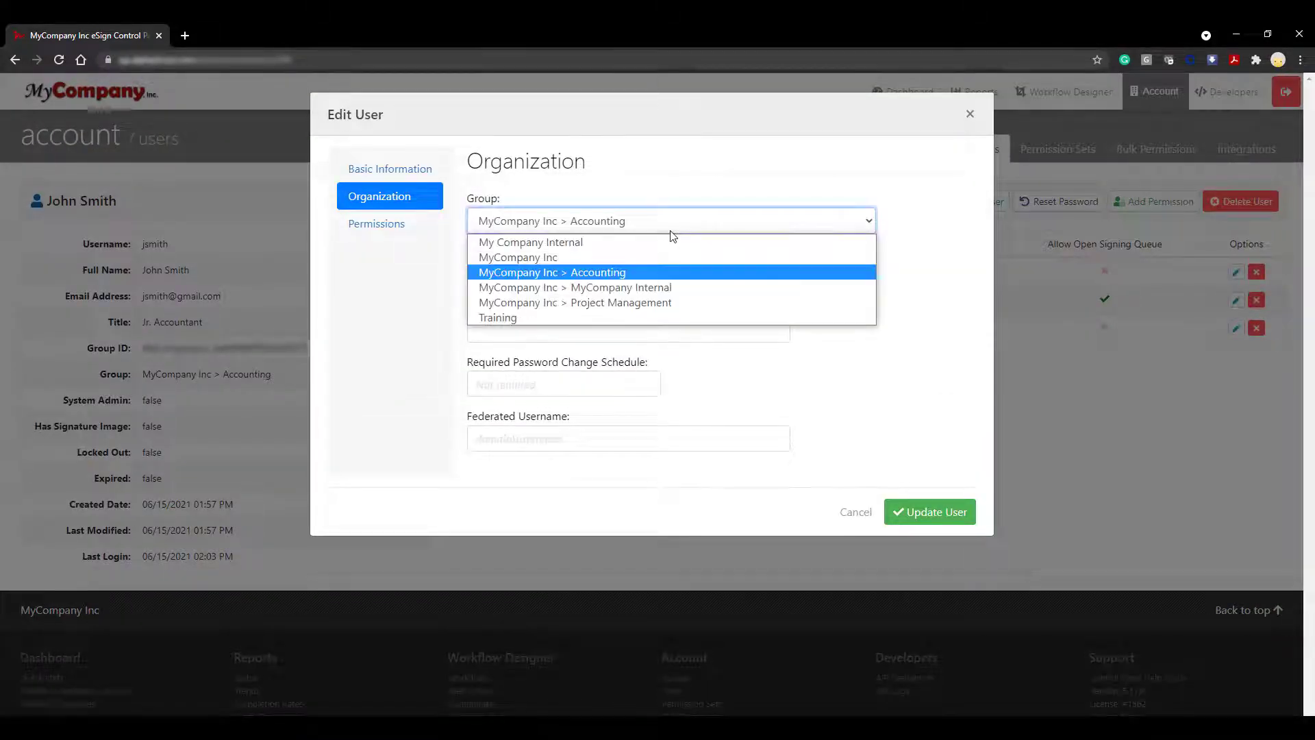
click(716, 310)
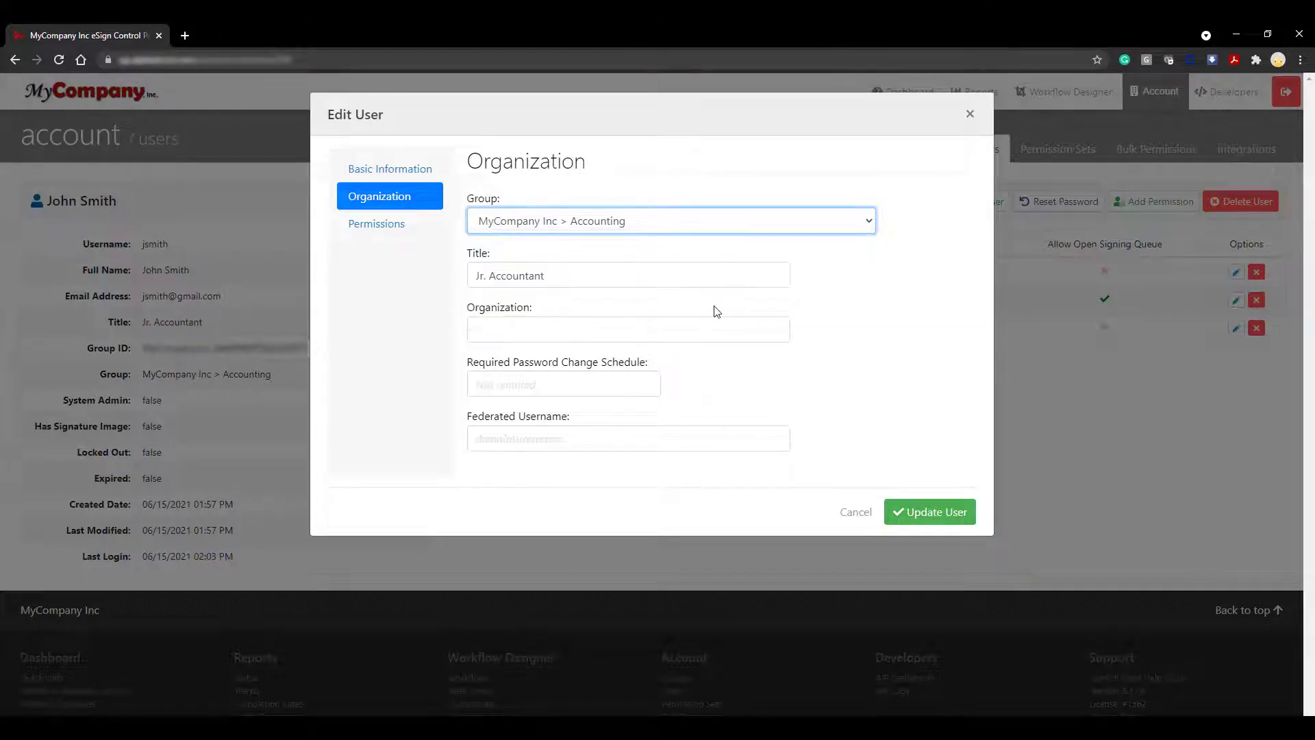
click(565, 276)
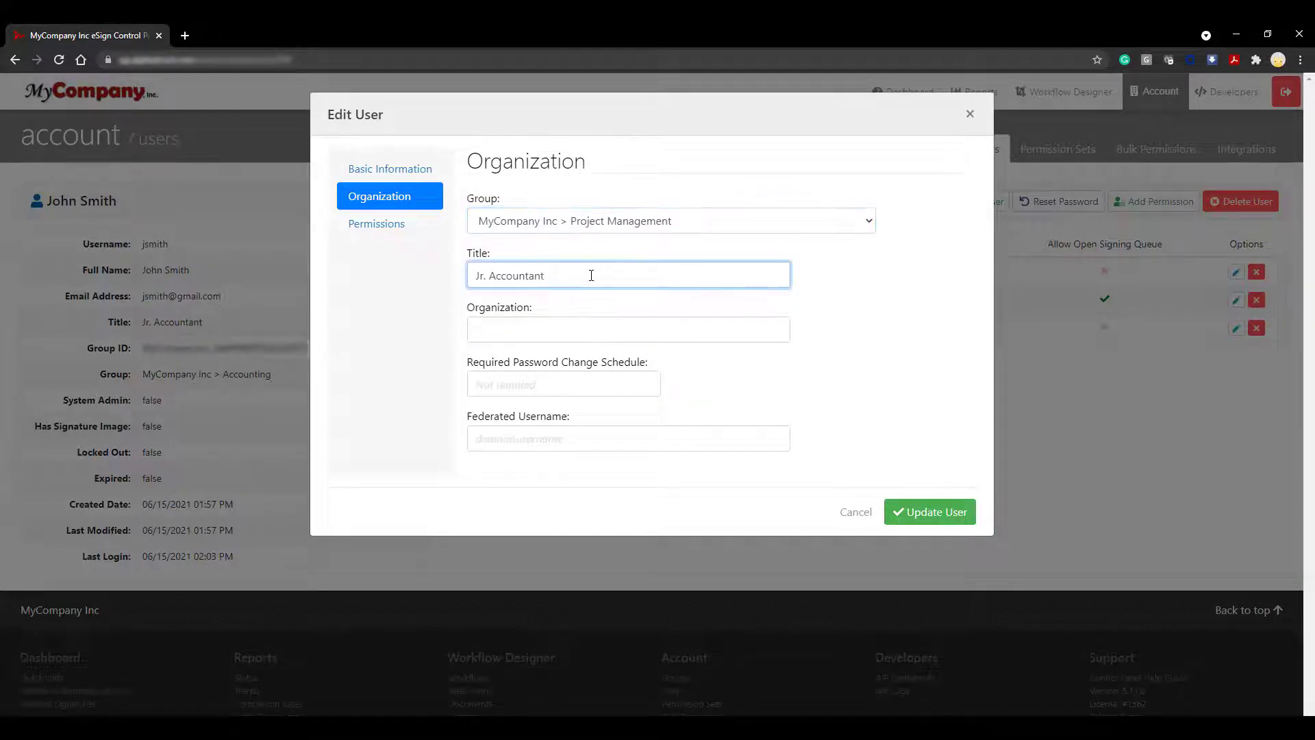
drag(590, 274, 471, 283)
text(Project Manager)
click(934, 524)
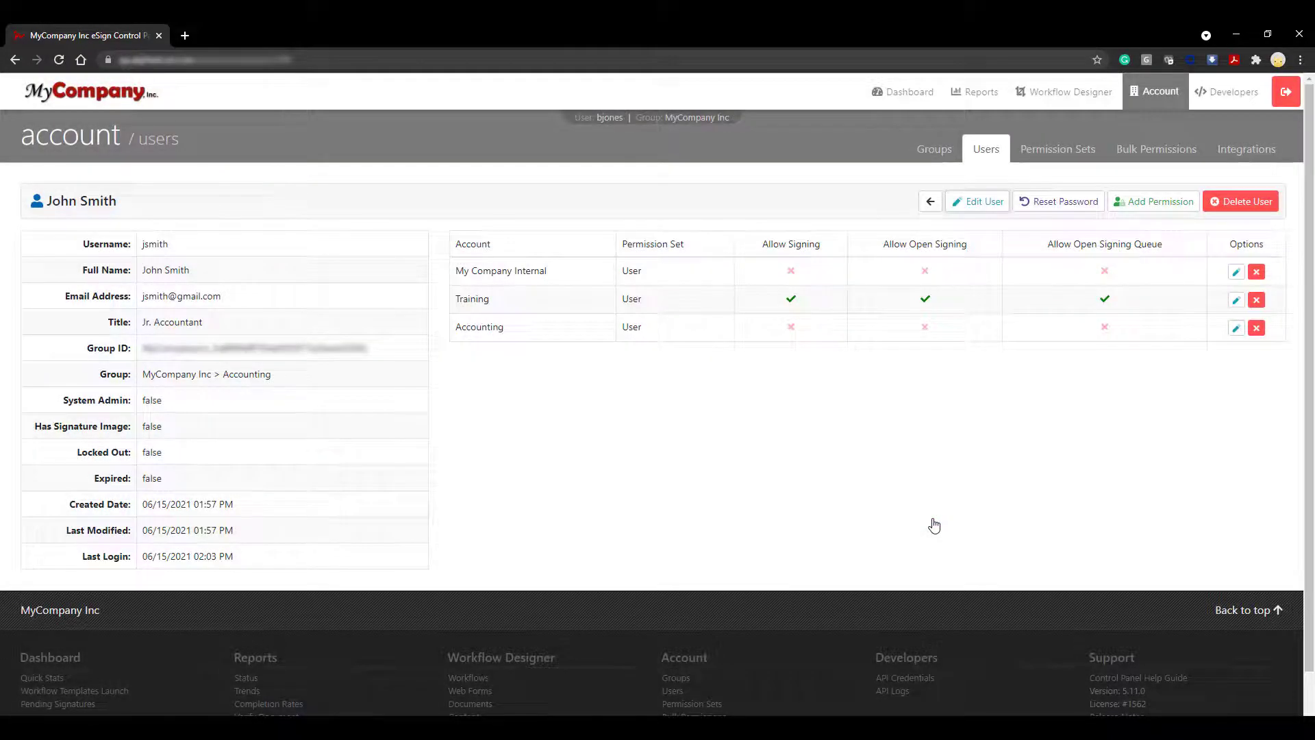
Step: Add a MyCompany Inc > Project Management permission with the User permission set and Allow Open Signing enabled
click(1137, 215)
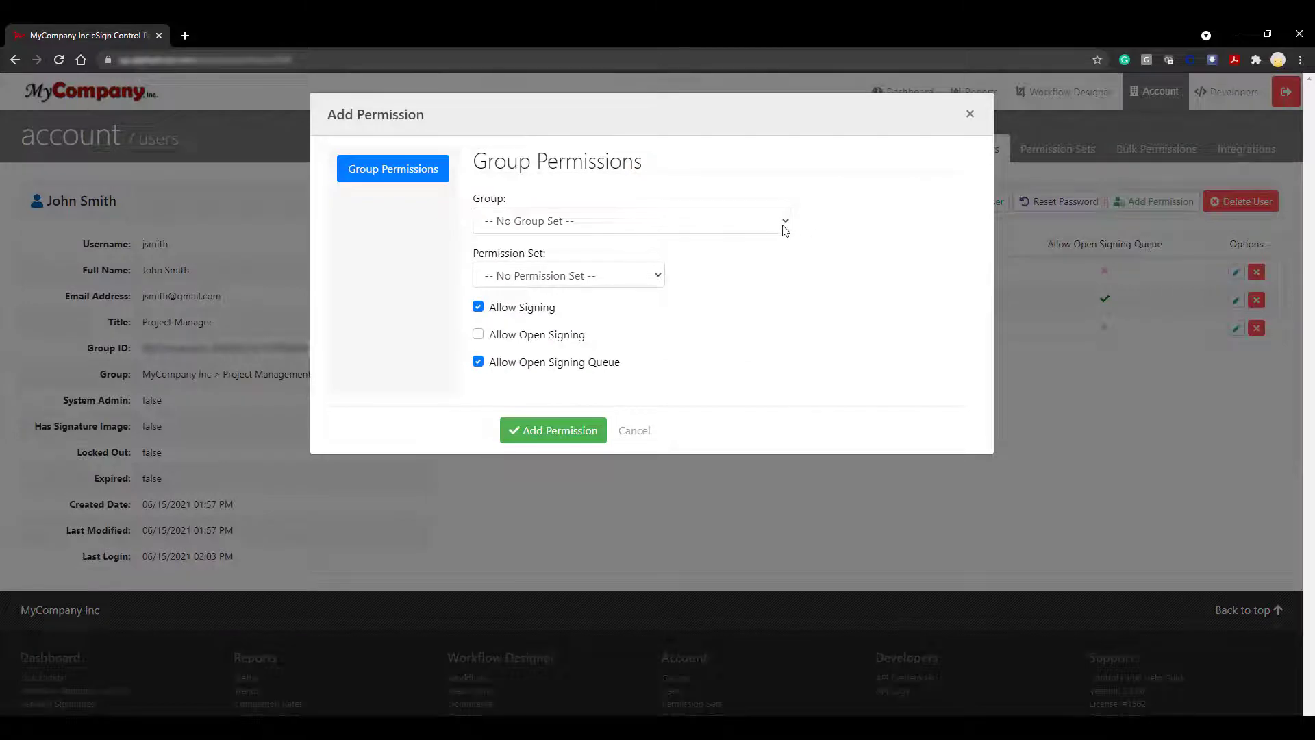
click(782, 225)
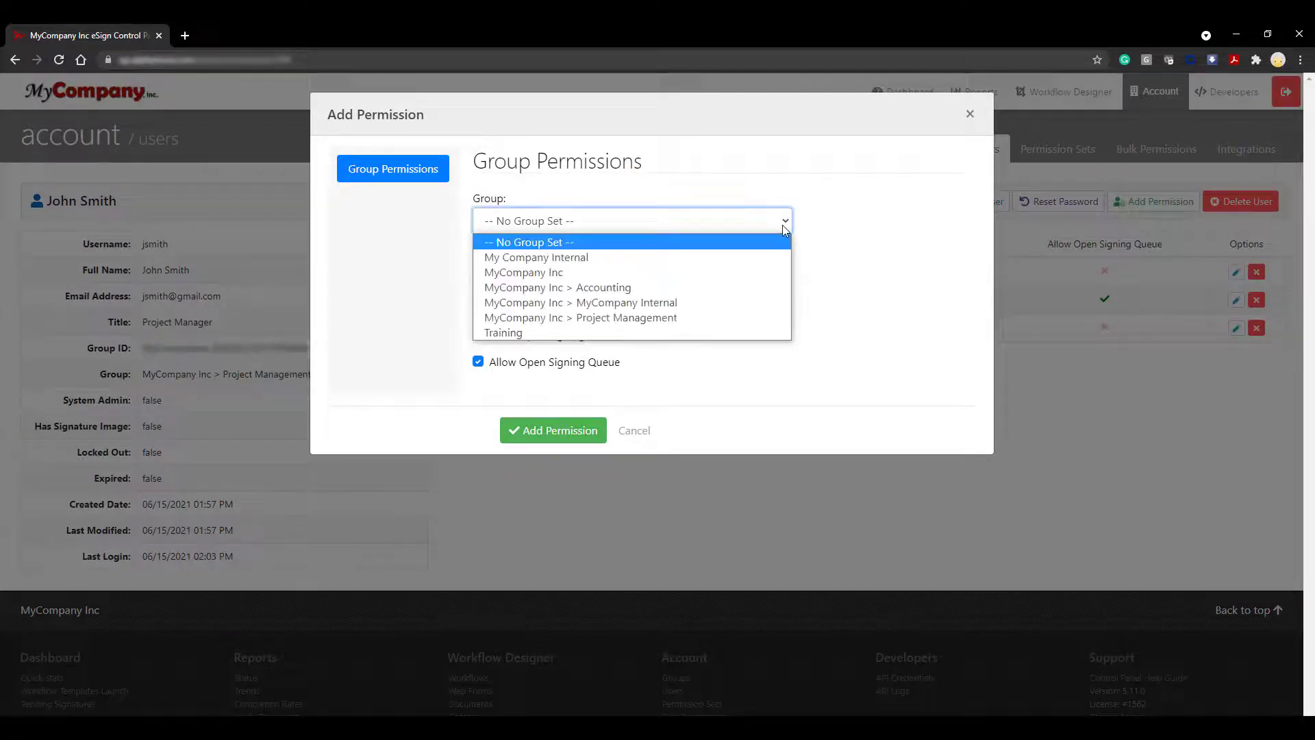
click(727, 313)
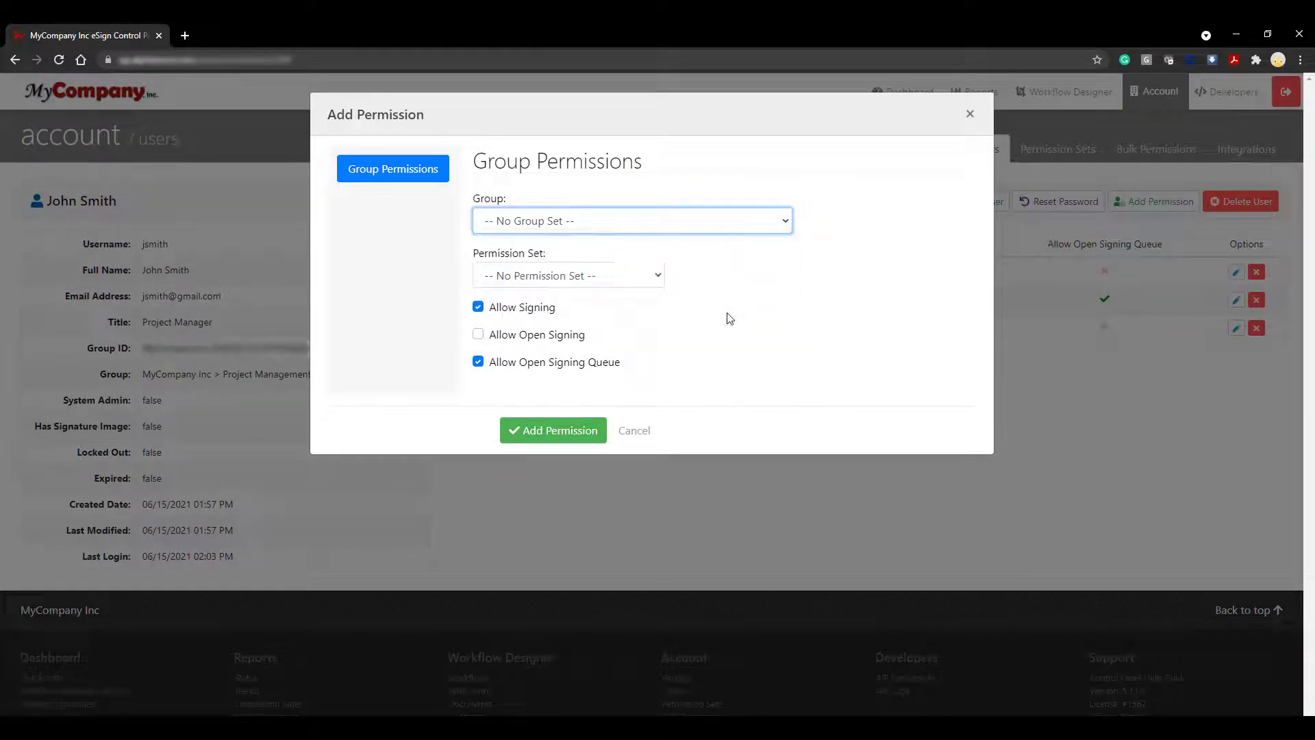
click(630, 278)
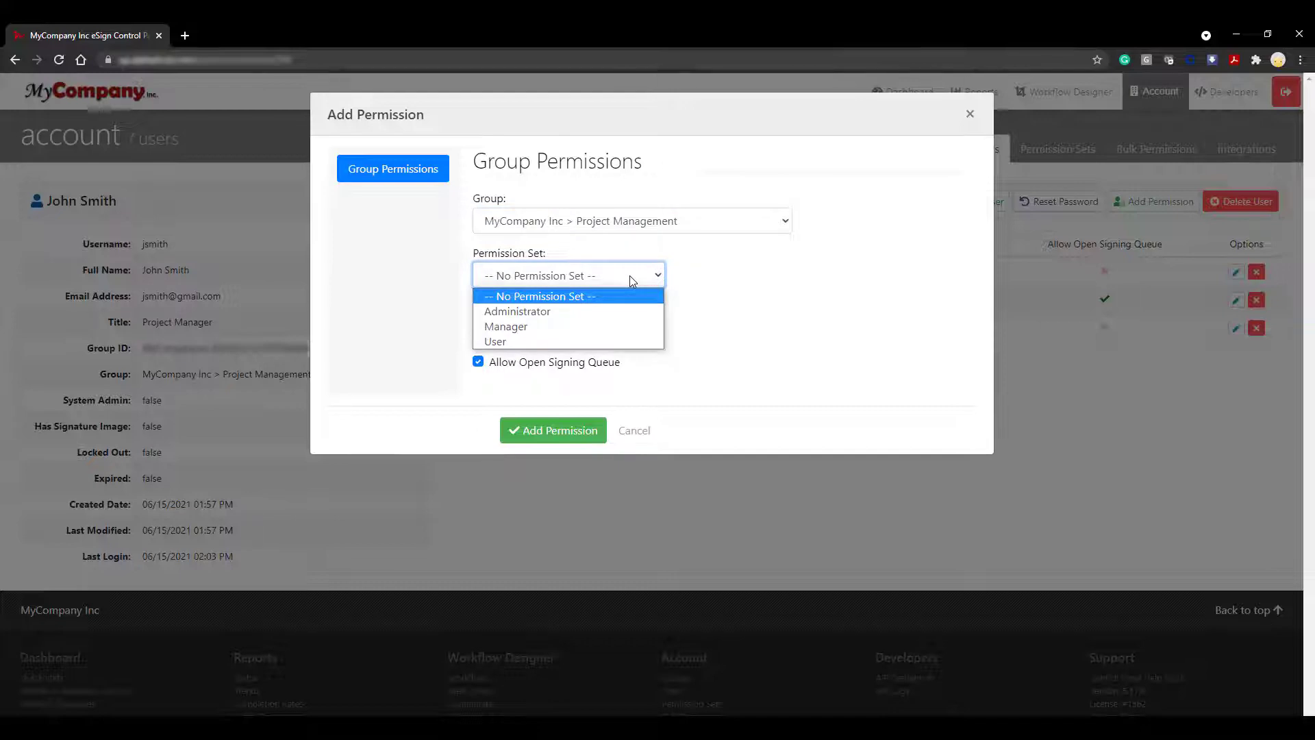
click(582, 342)
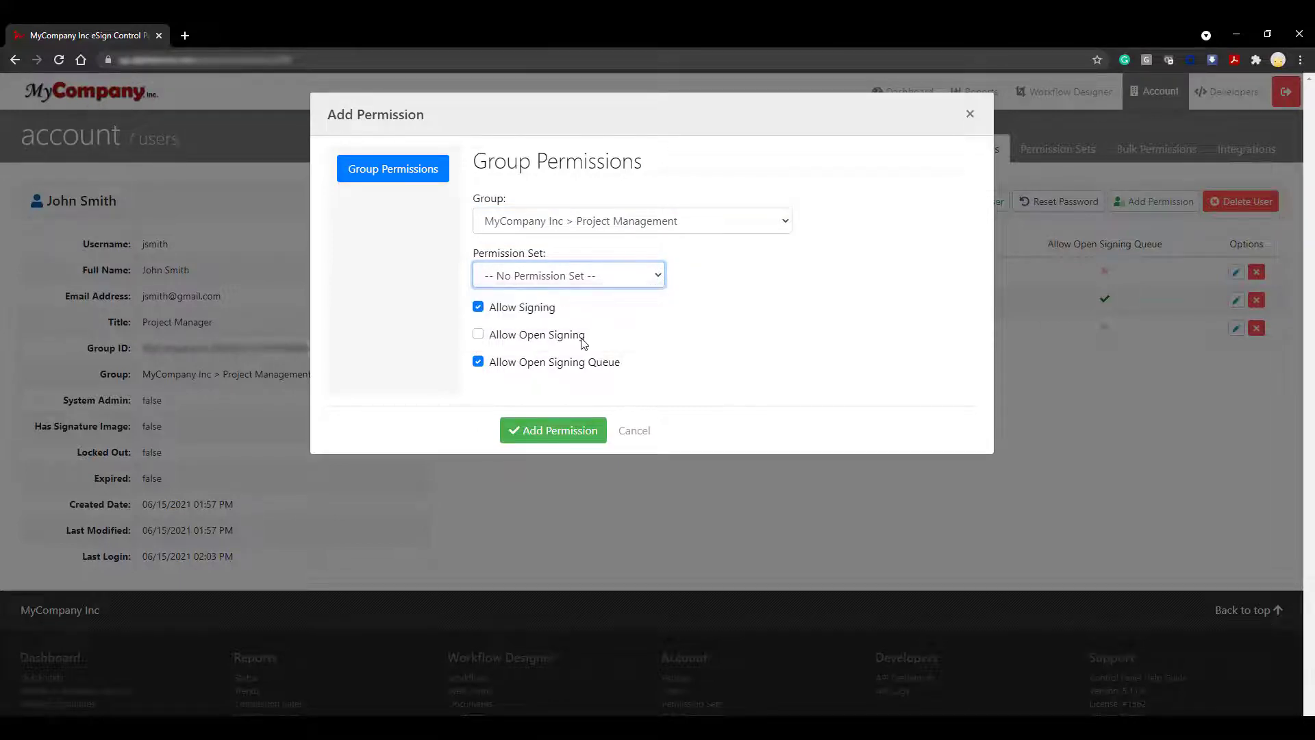
click(478, 335)
click(564, 430)
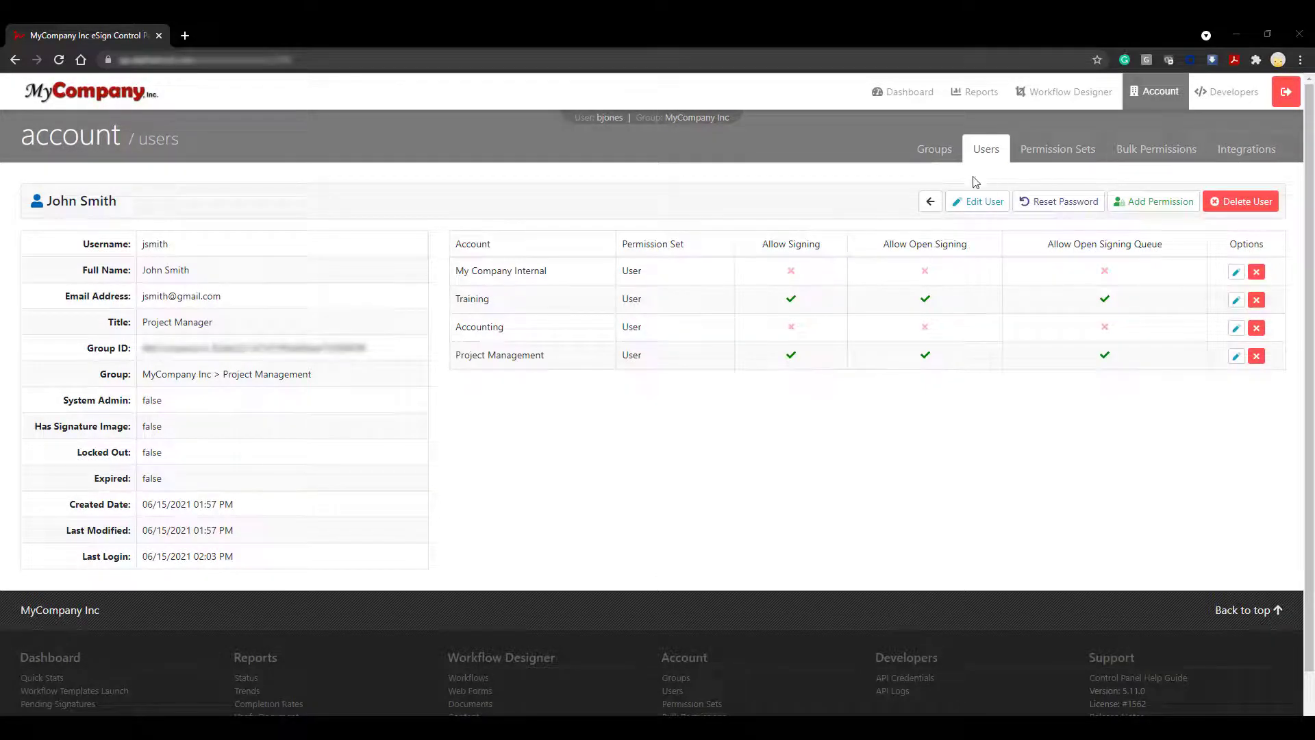
Step: Return to the user list, clear the name filter and show only Group Users
click(929, 202)
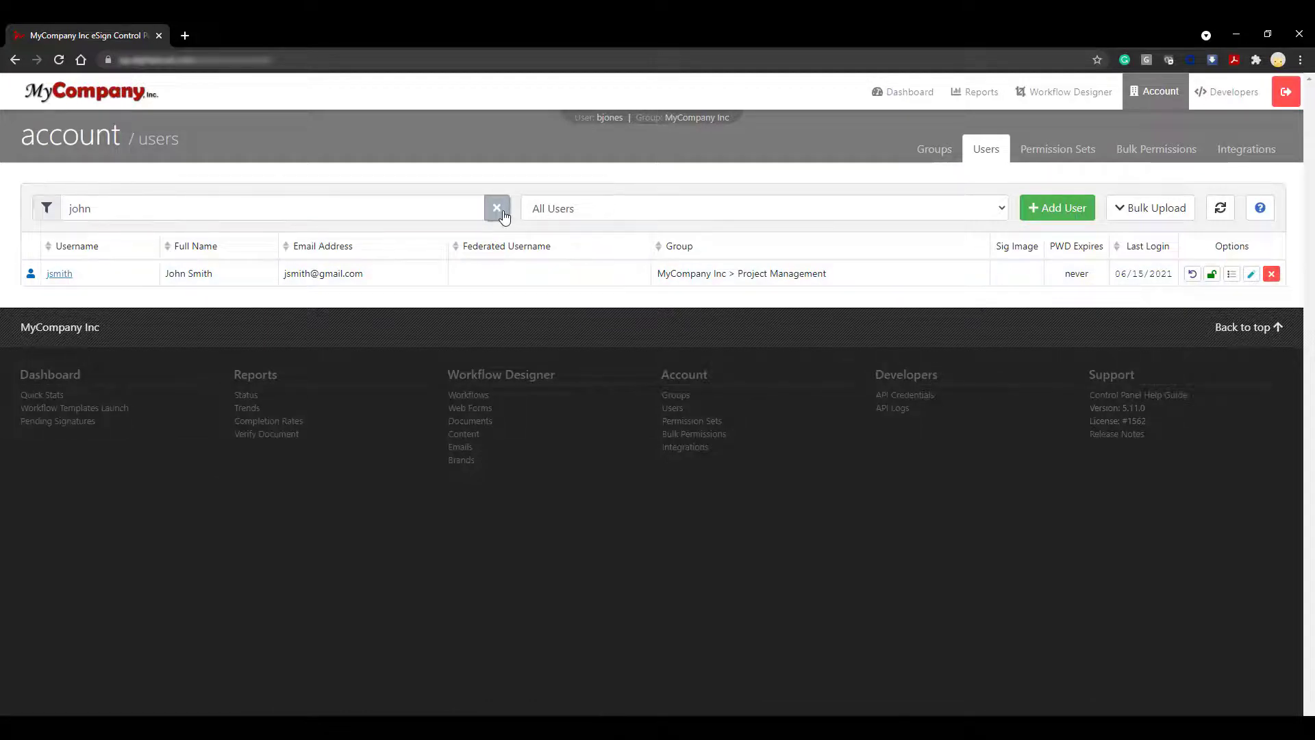
click(498, 209)
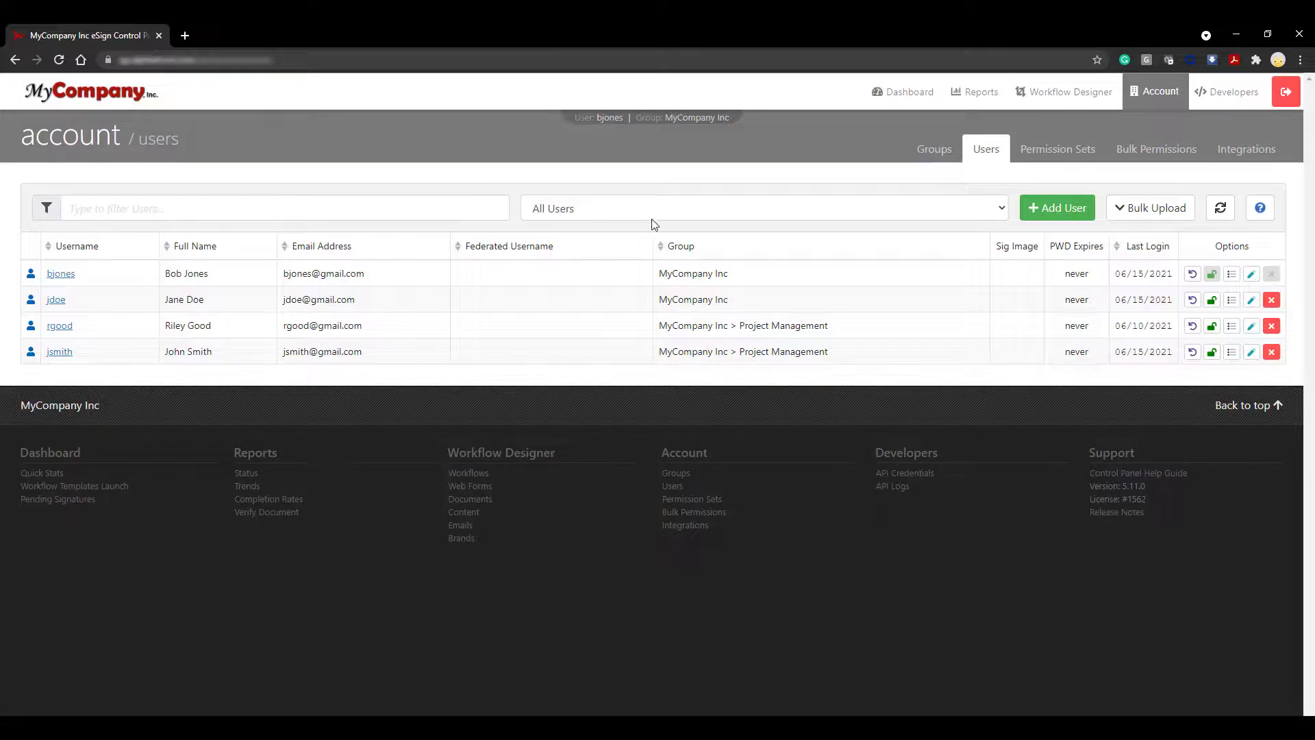
click(677, 218)
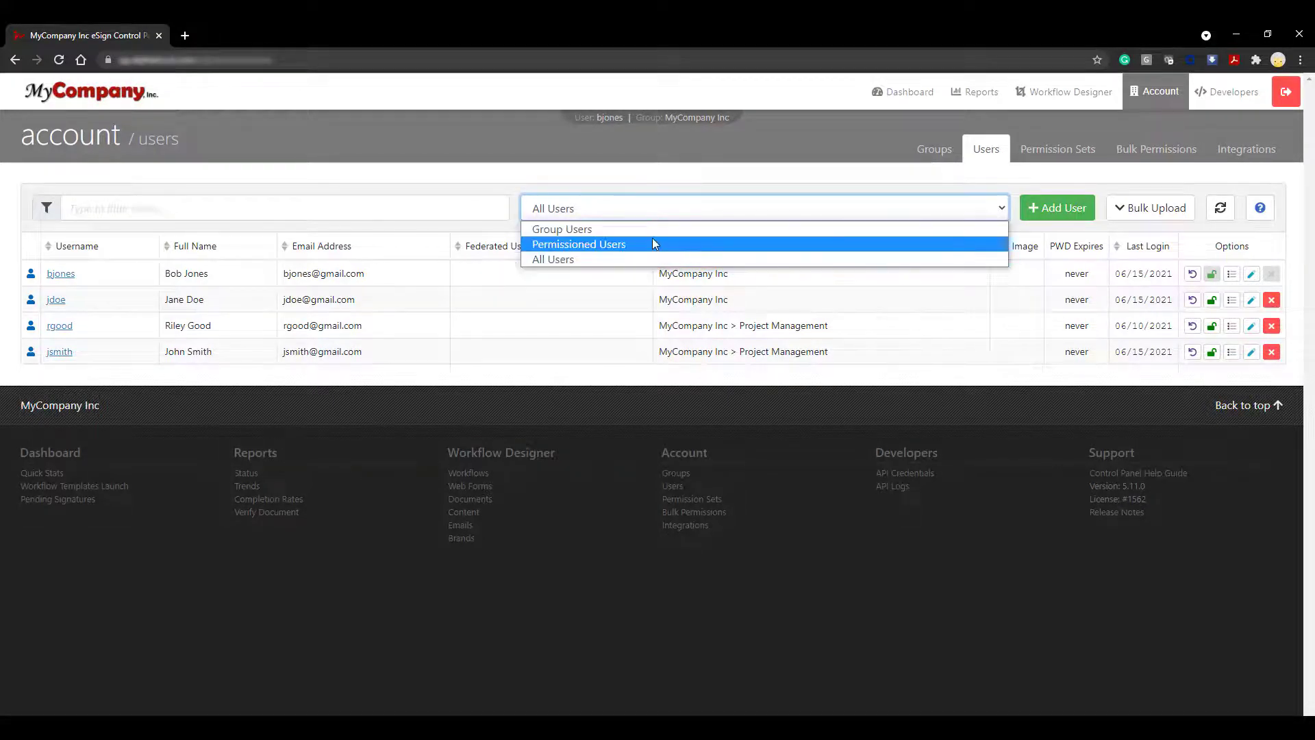
click(651, 235)
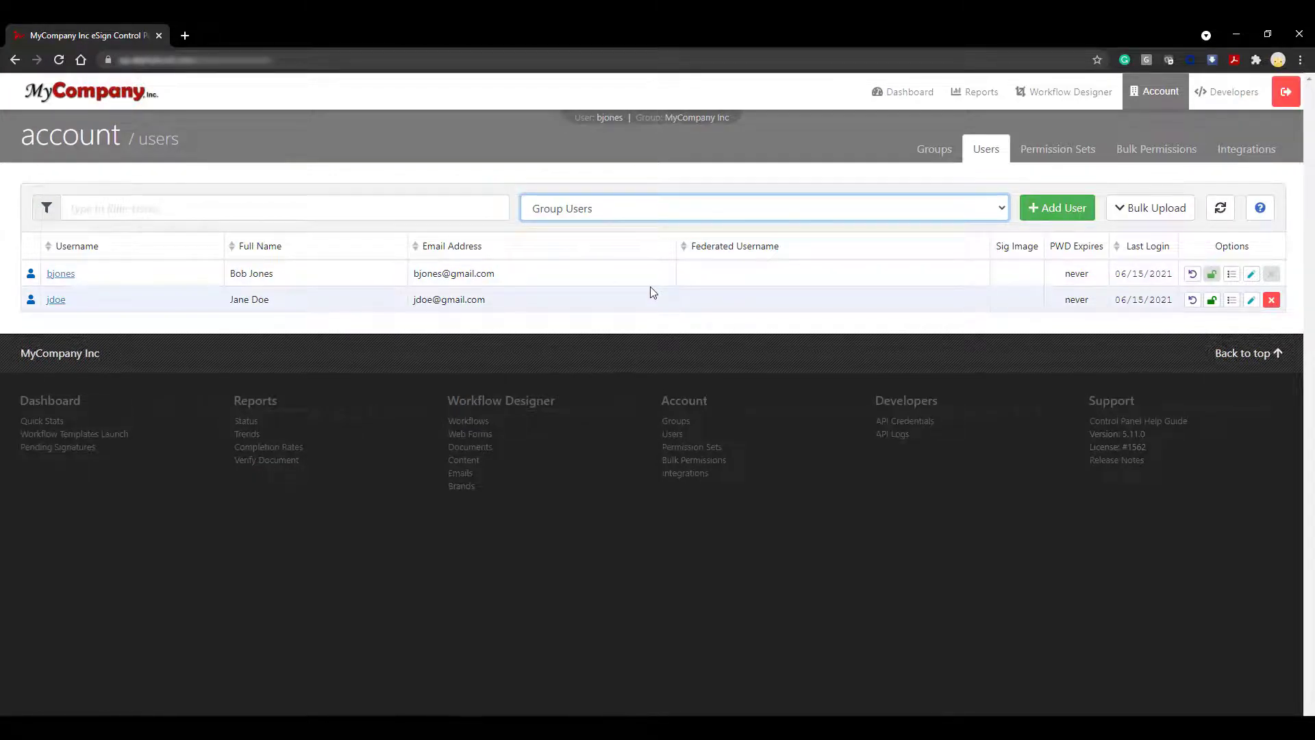
Step: Switch the active group to MyCompany Inc > Accounting and list its Permissioned Users
click(719, 120)
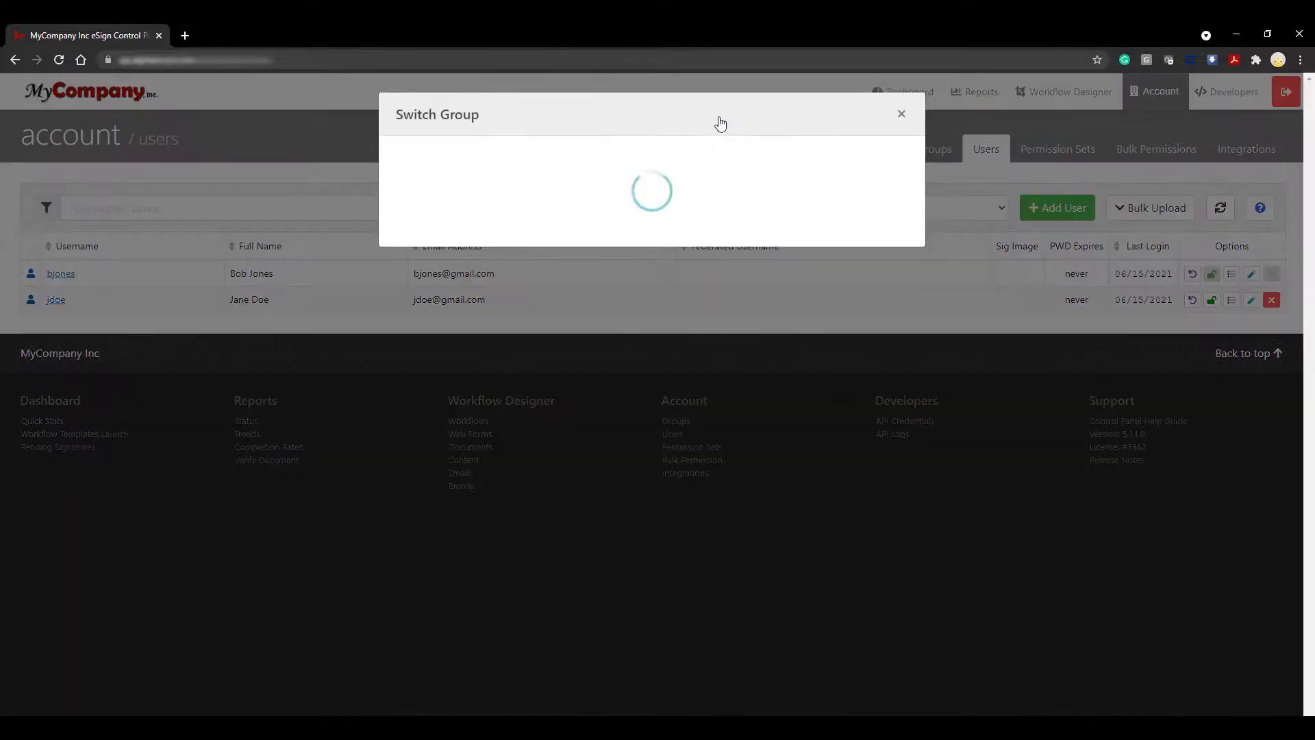
click(880, 183)
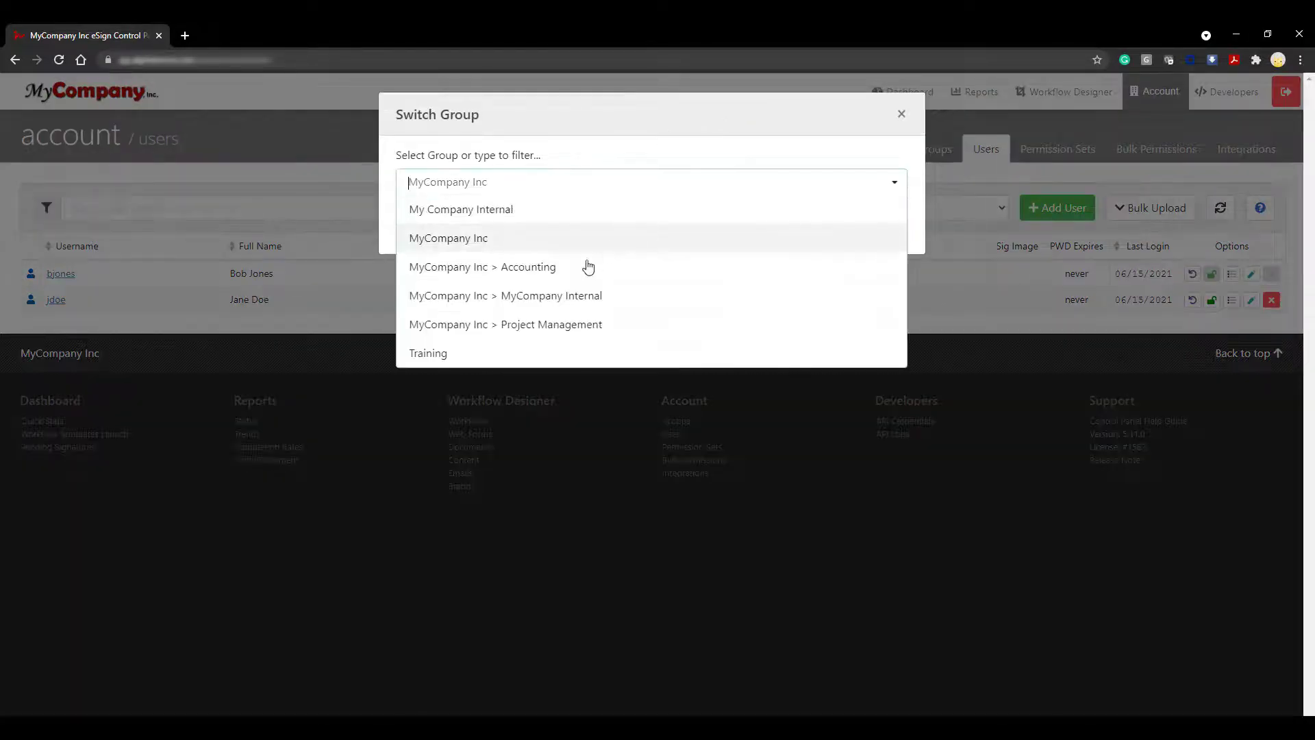
click(587, 267)
click(857, 233)
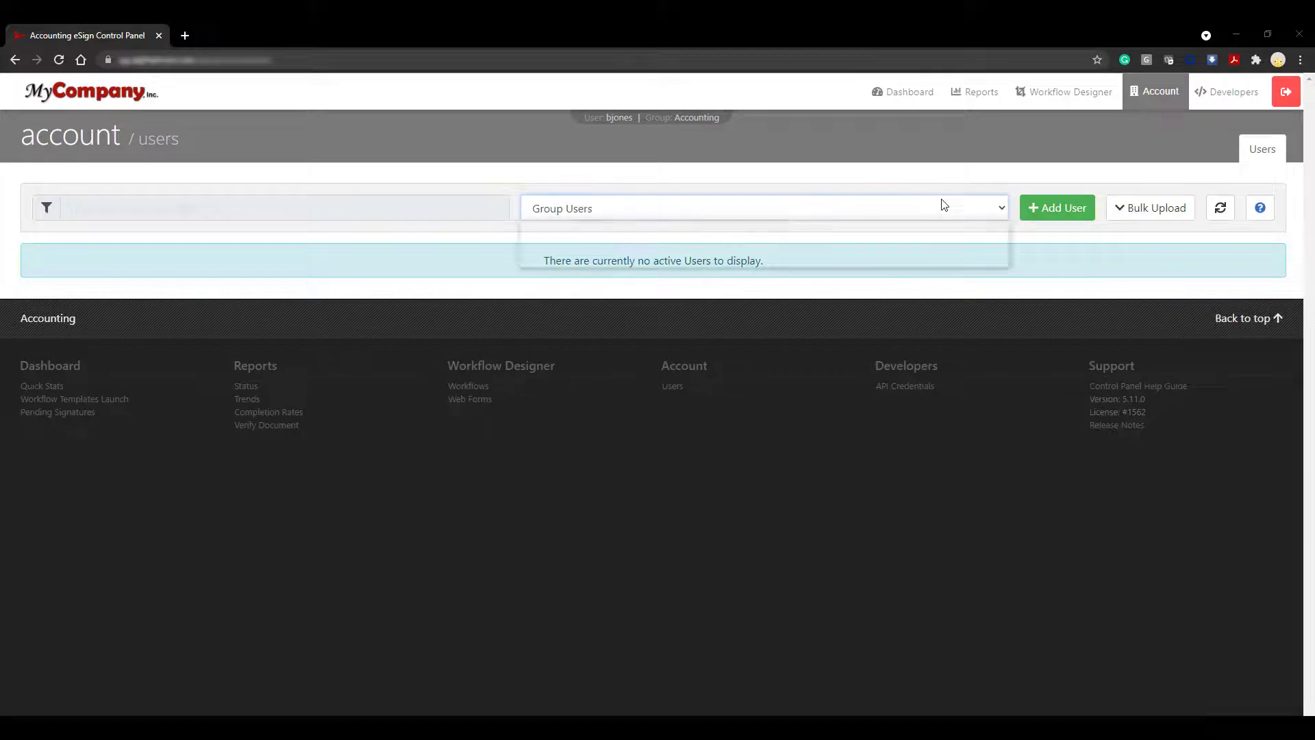
click(939, 206)
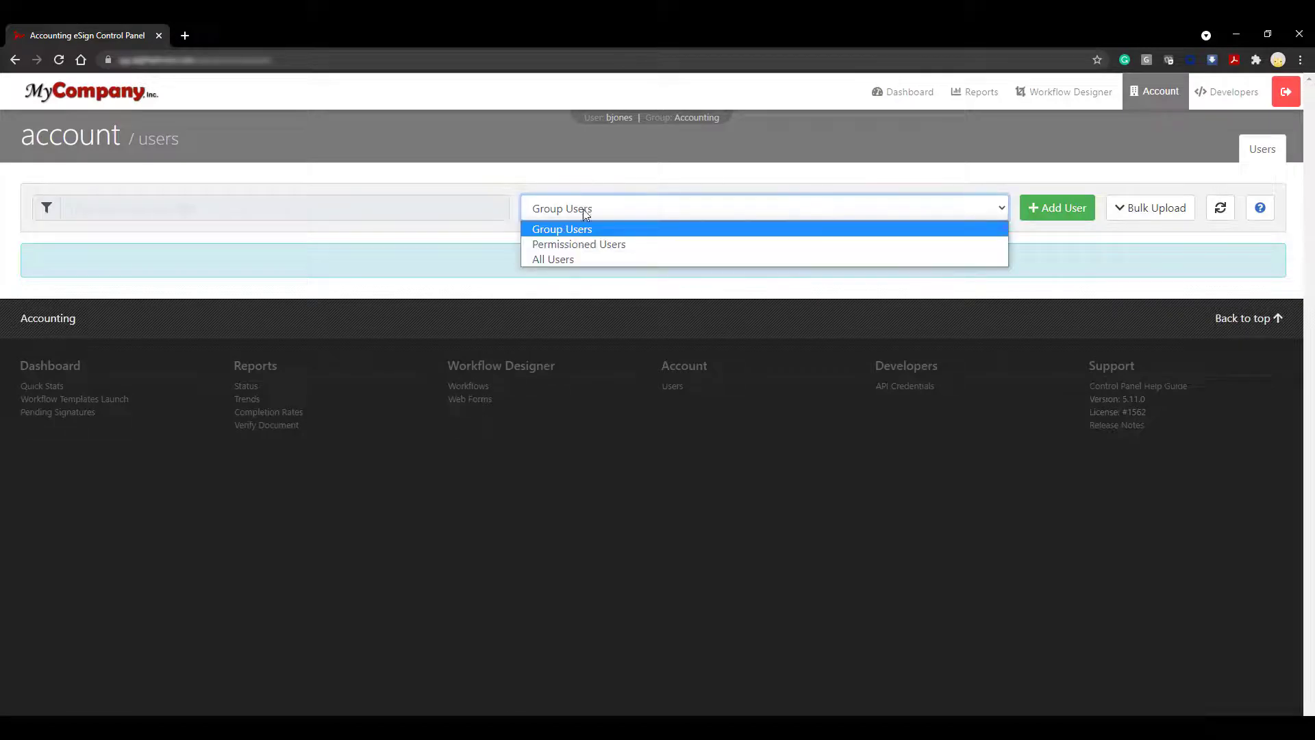
click(574, 245)
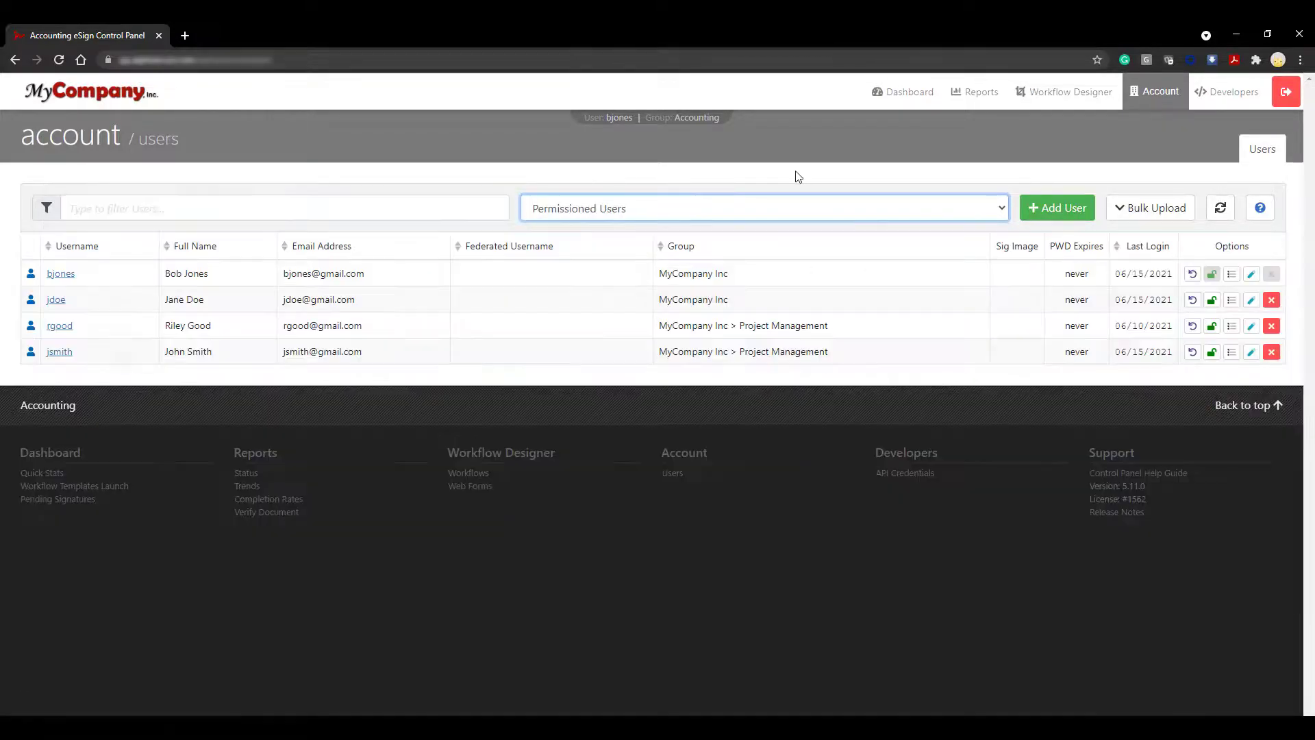
Step: Switch the active group to MyCompany Inc and show only its Group Users in the user list
click(699, 120)
click(713, 189)
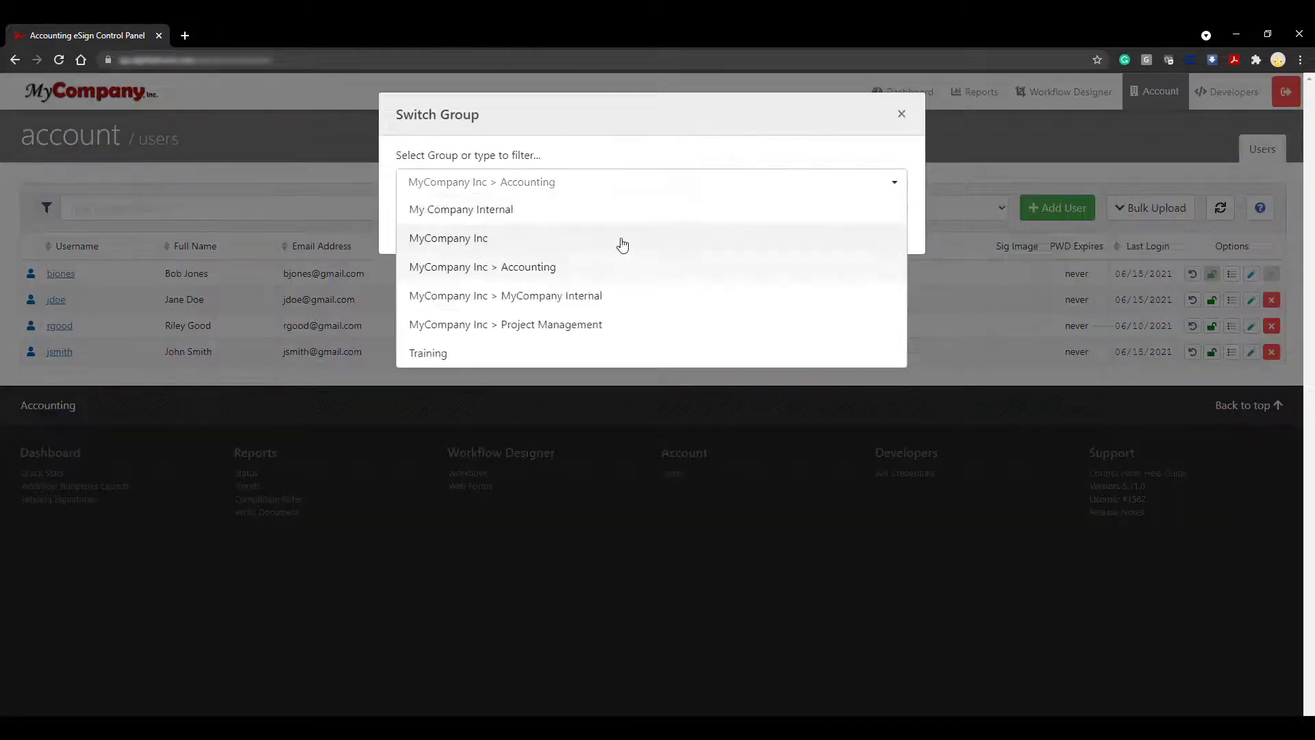
click(619, 244)
click(857, 240)
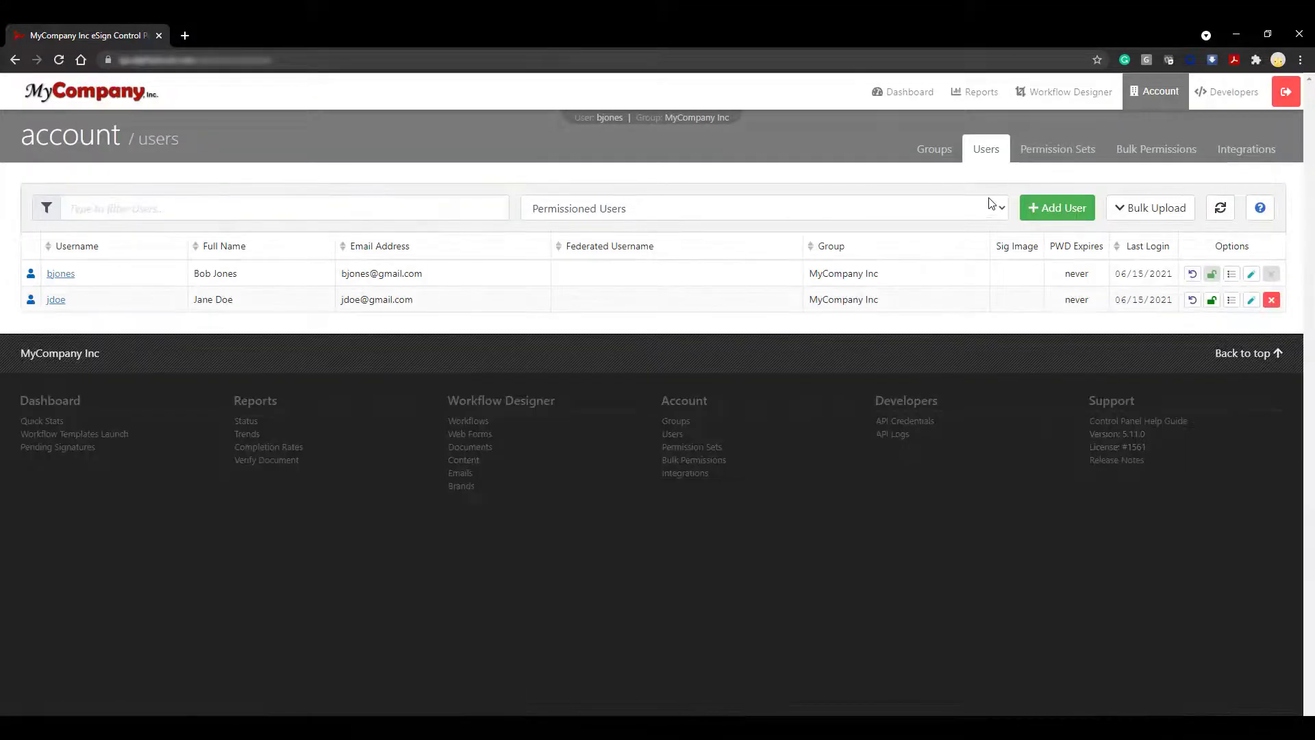
click(990, 204)
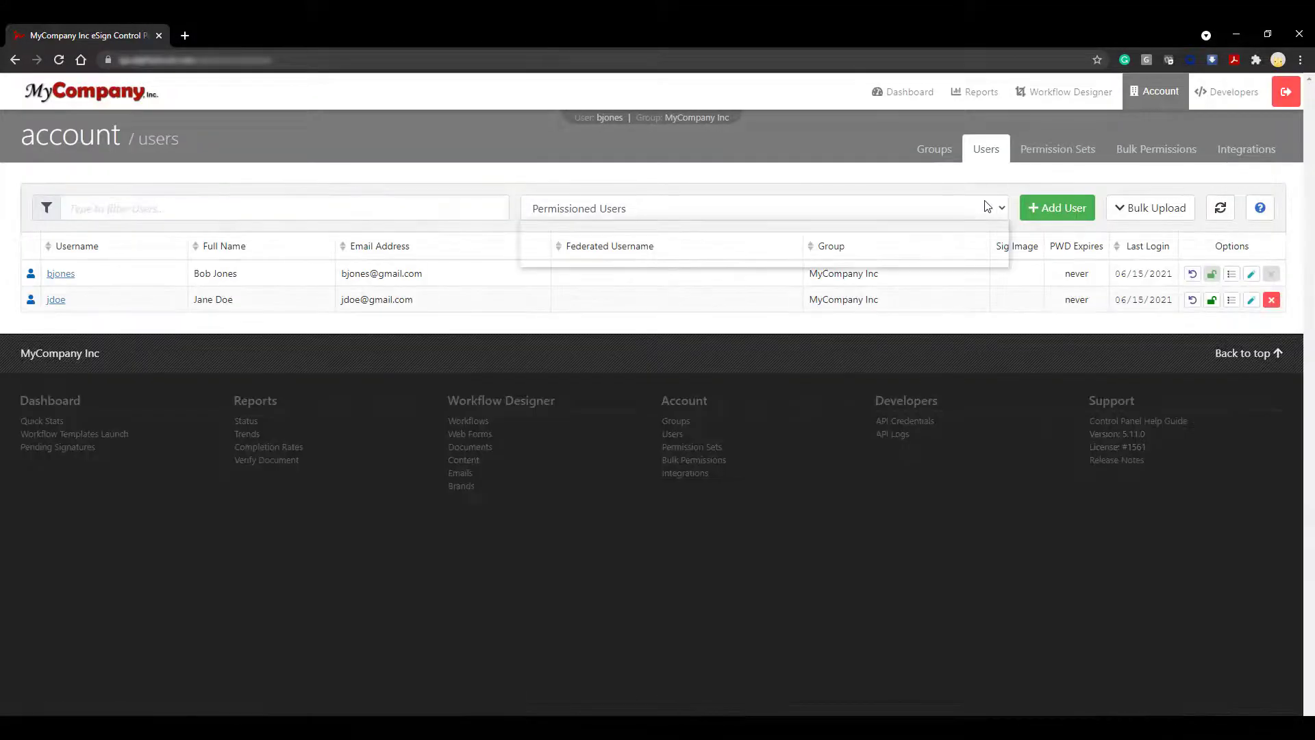
click(648, 241)
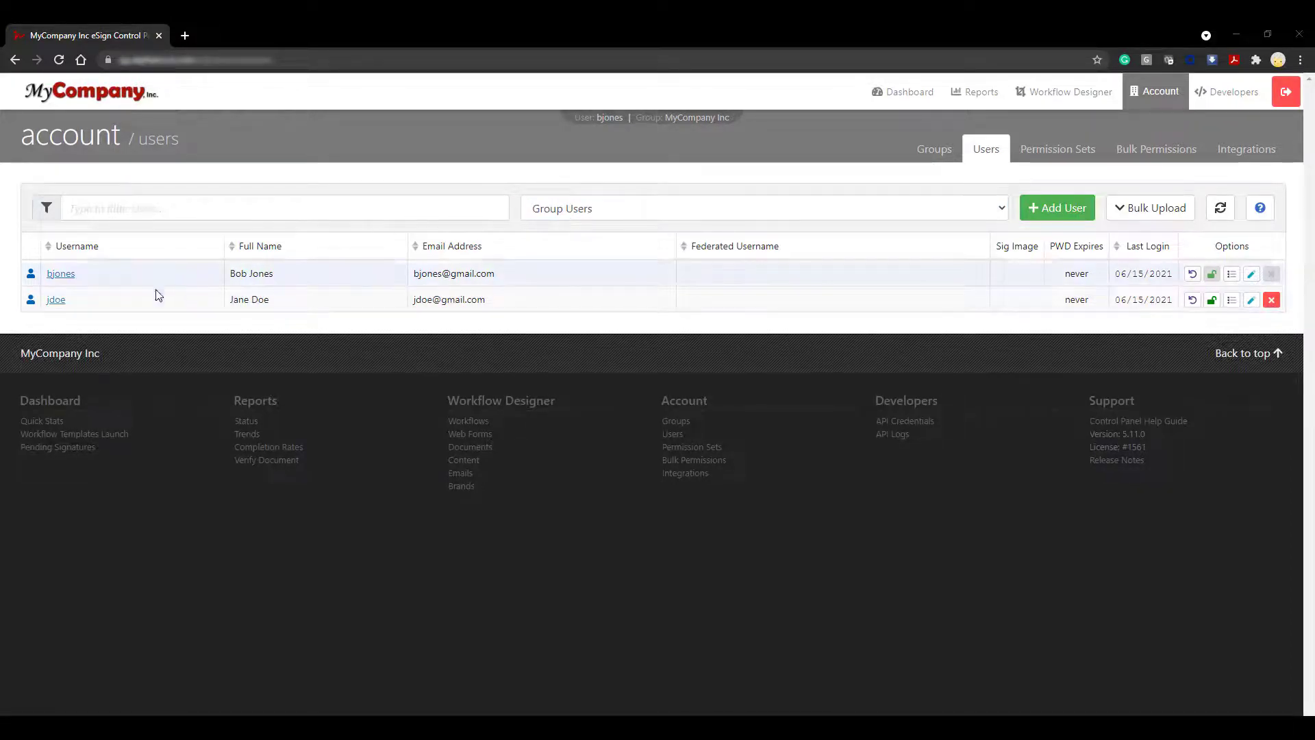
Step: View the details of the second user listed under MyCompany Inc, return to the list and delete that user
click(57, 301)
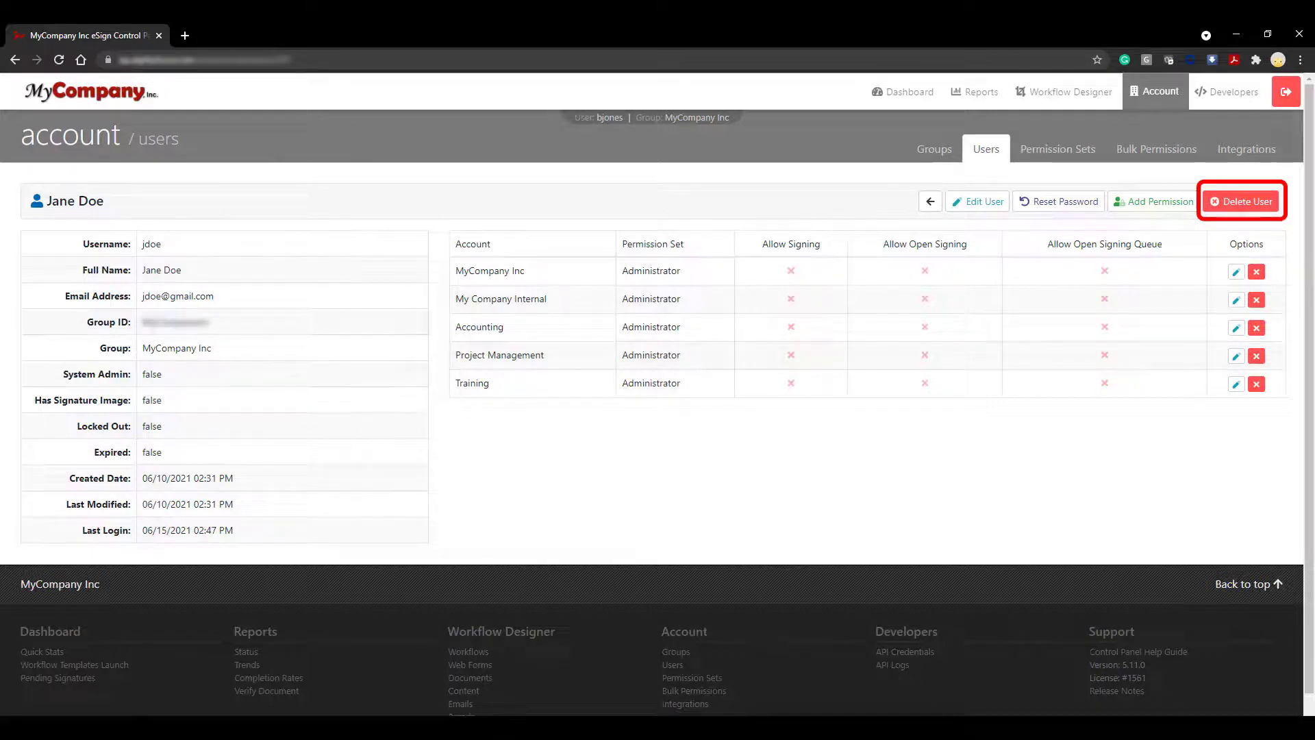
click(930, 202)
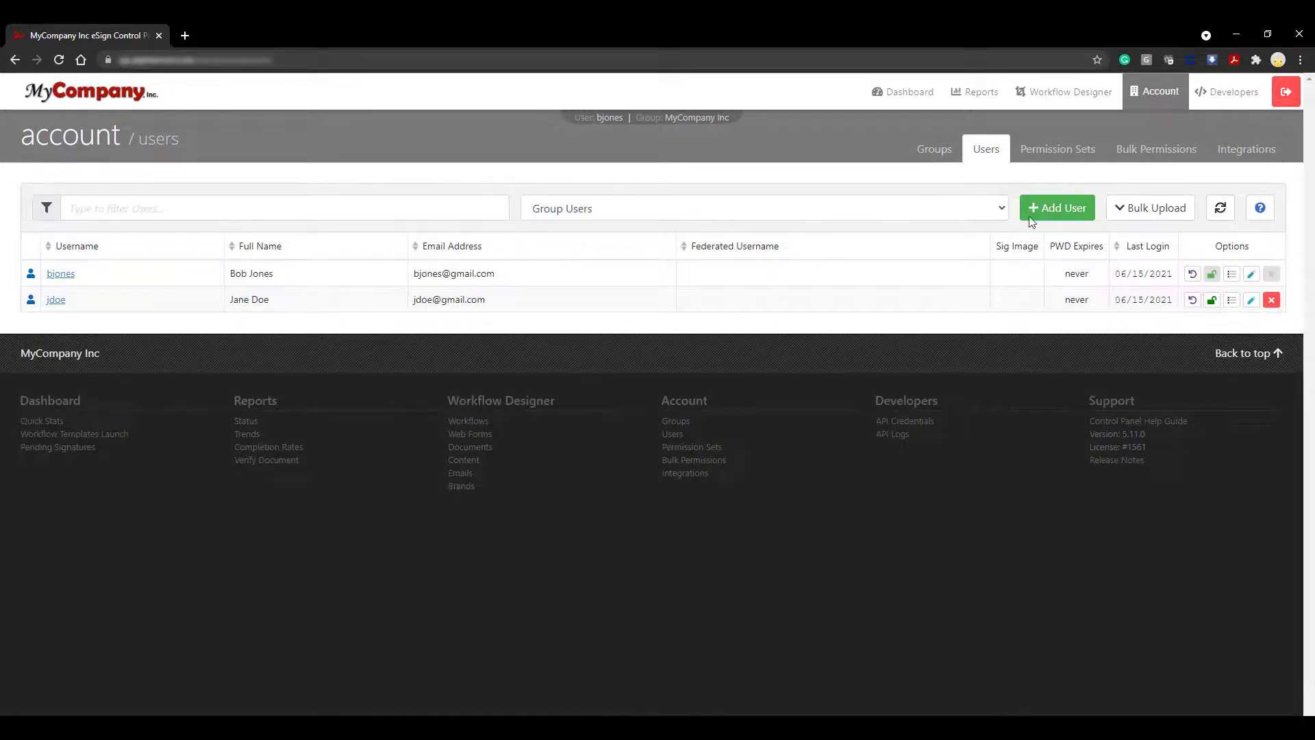
click(1271, 301)
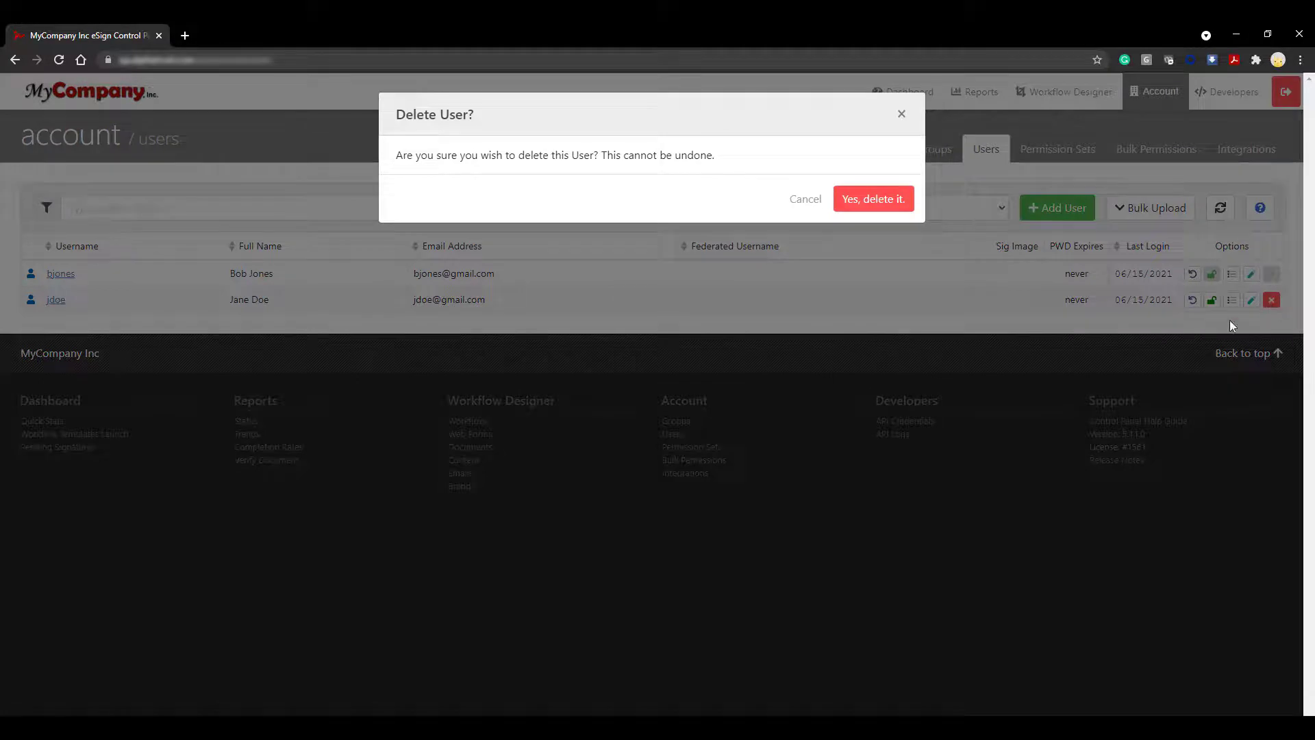
click(874, 200)
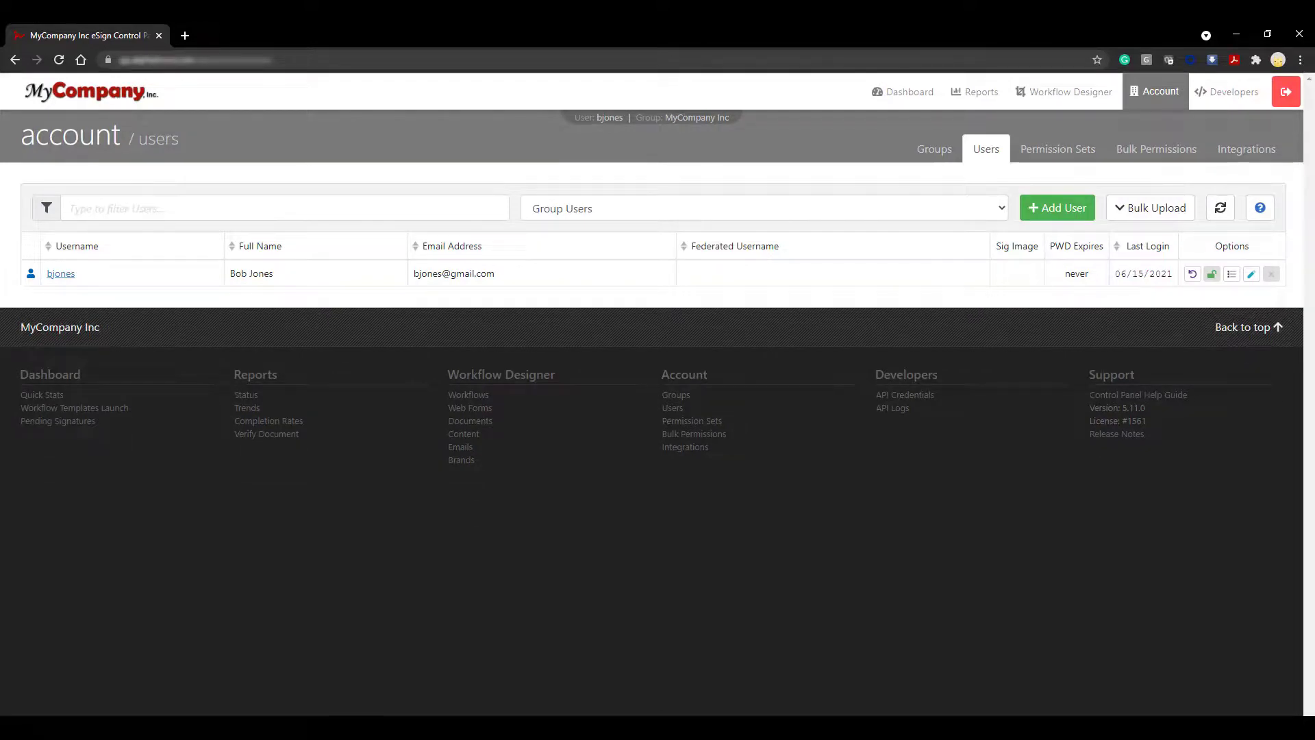
Step: Change the user list filter to show All Users
click(746, 217)
click(702, 260)
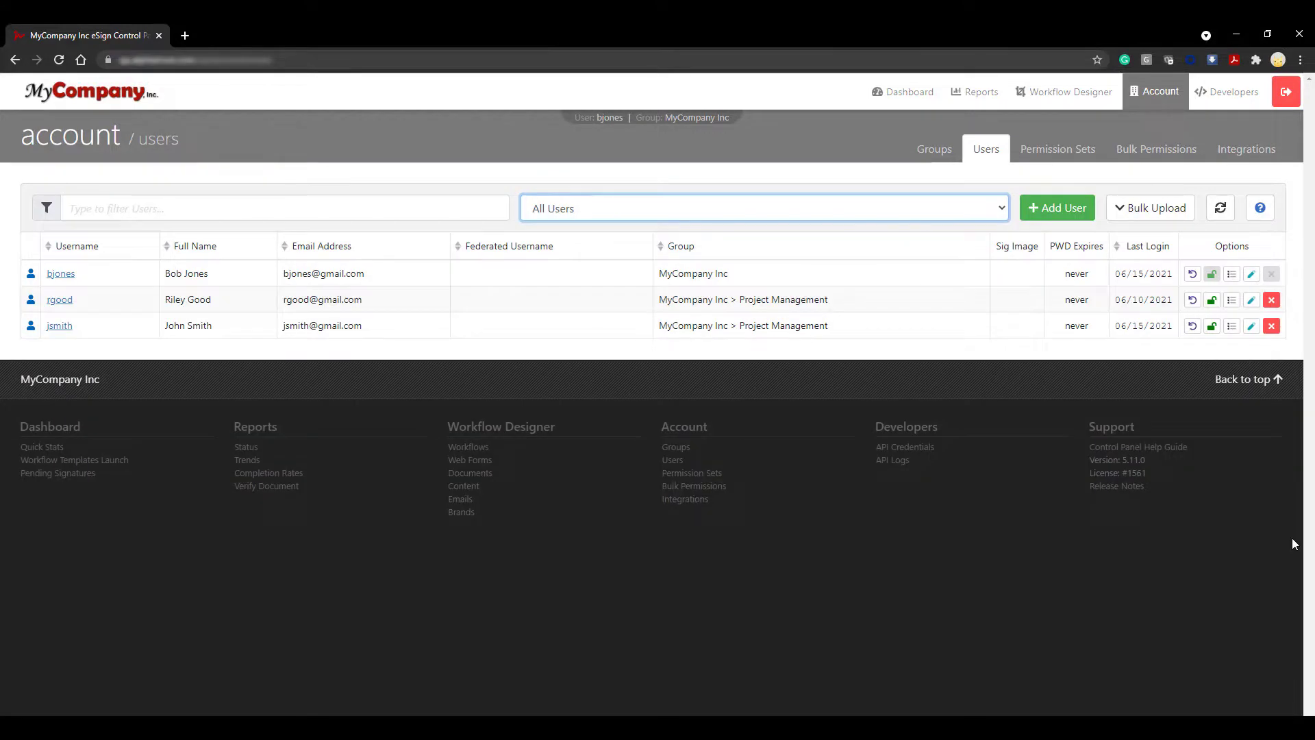